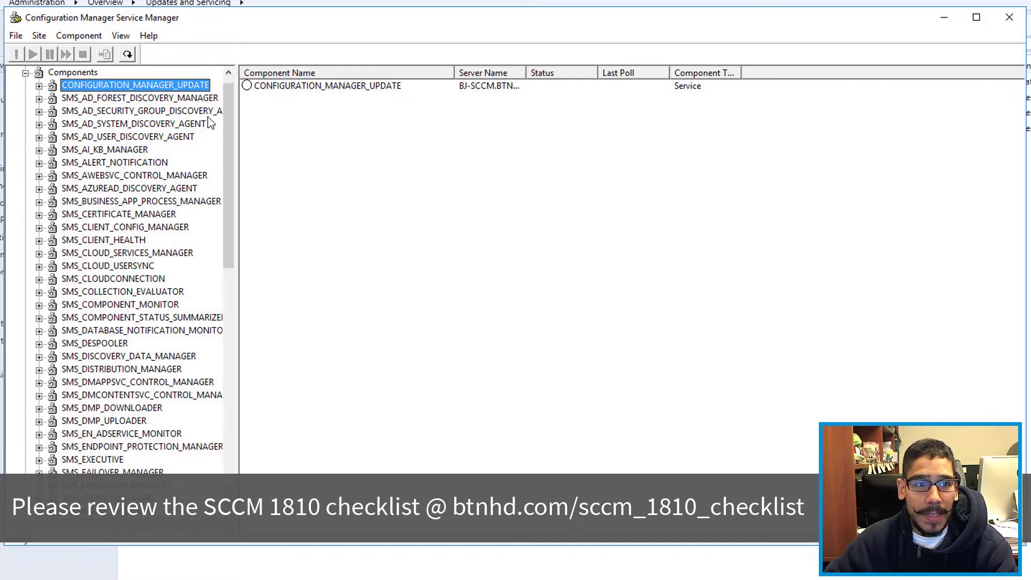
Query the CONFIGURATION_MANAGER_UPDATE component's status, then move to SMS_DMP_UPLOADER.
{"action": "right_click", "coordinate": [336, 89]}
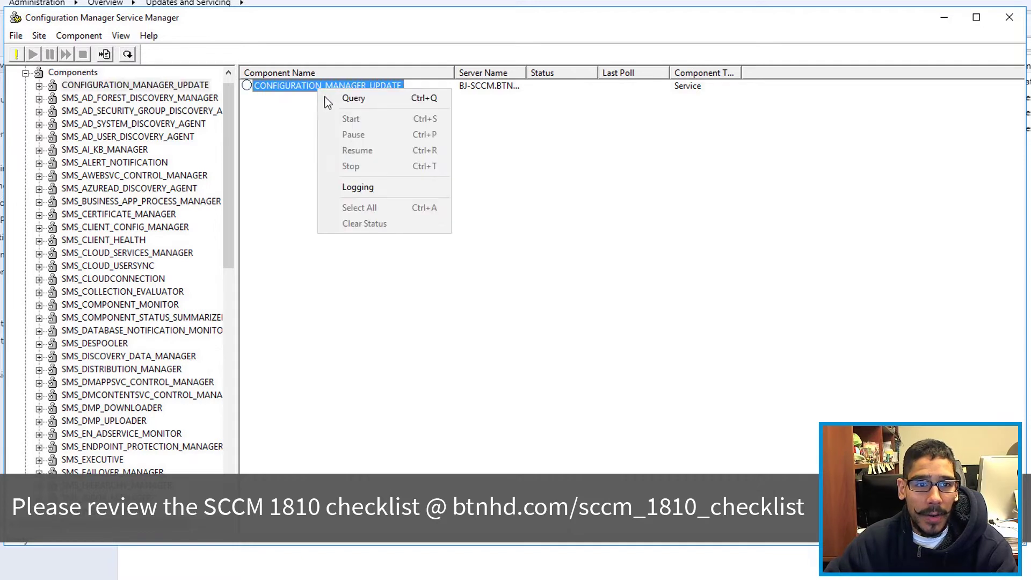
{"action": "left_click", "coordinate": [358, 101]}
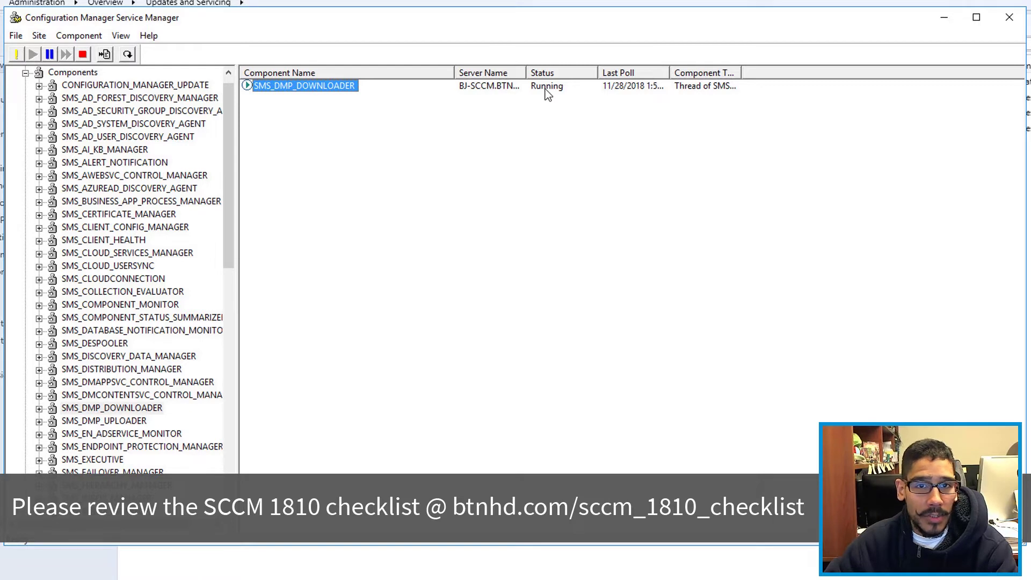
{"action": "key", "text": "Down"}
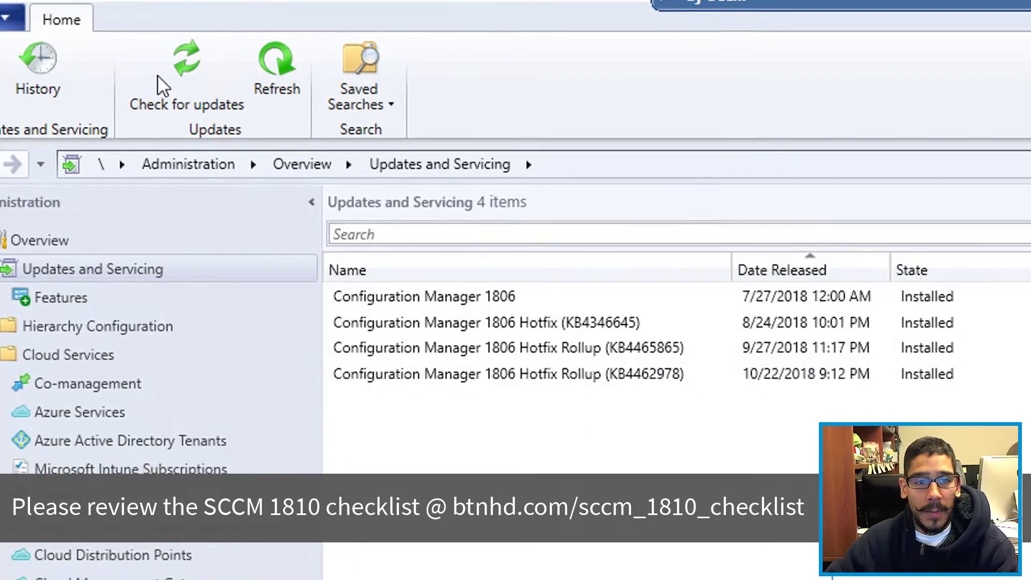
Run Check for updates from the Updates and Servicing Home ribbon.
{"action": "left_click", "coordinate": [214, 110]}
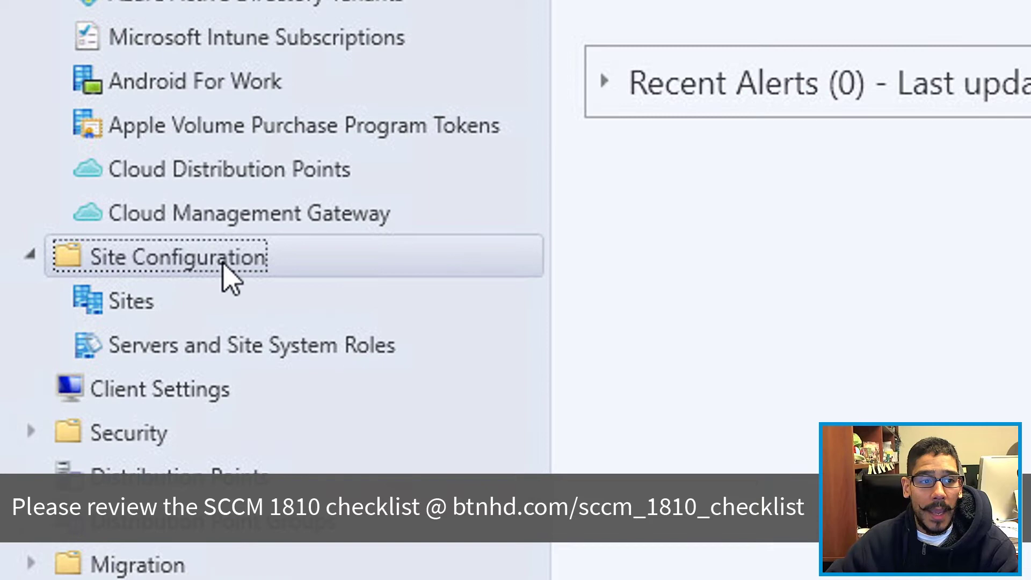
Open the Service connection point role's properties under Servers and Site System Roles.
{"action": "left_click", "coordinate": [248, 357]}
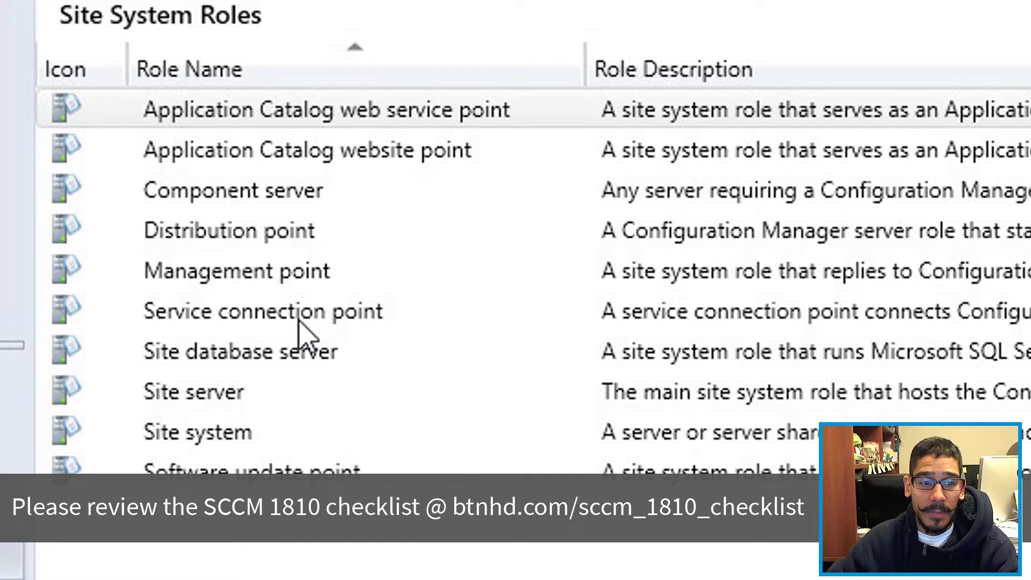
{"action": "left_click", "coordinate": [303, 325]}
{"action": "right_click", "coordinate": [359, 320]}
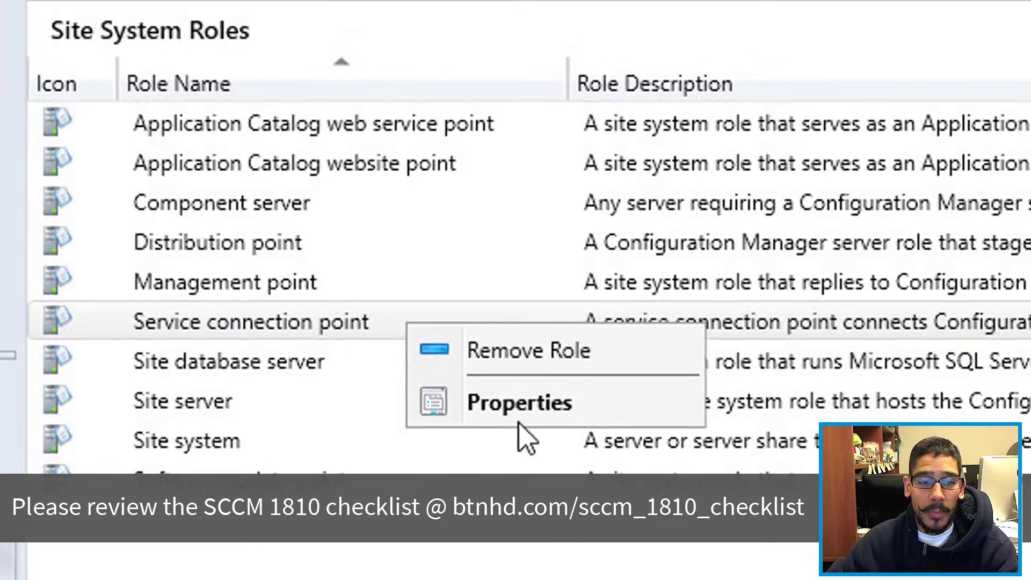
{"action": "left_click", "coordinate": [519, 419]}
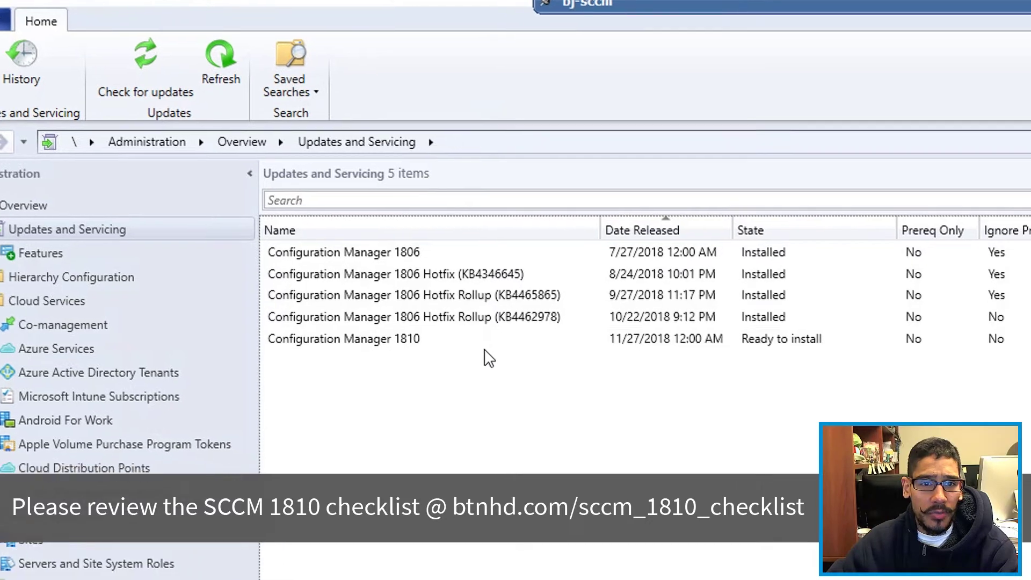
Start the prerequisite check on the Configuration Manager 1810 update.
{"action": "right_click", "coordinate": [529, 360]}
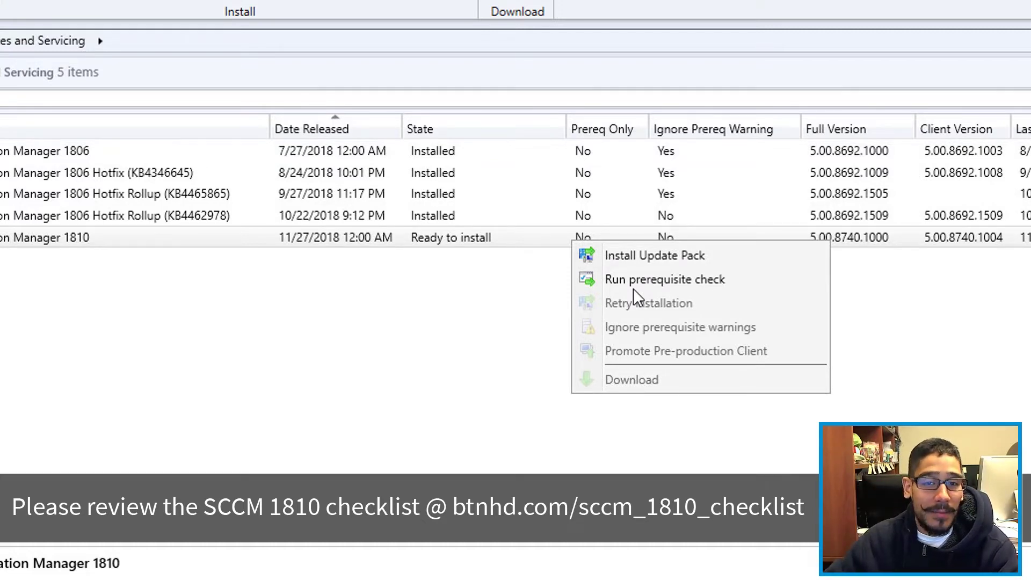
{"action": "left_click", "coordinate": [634, 283]}
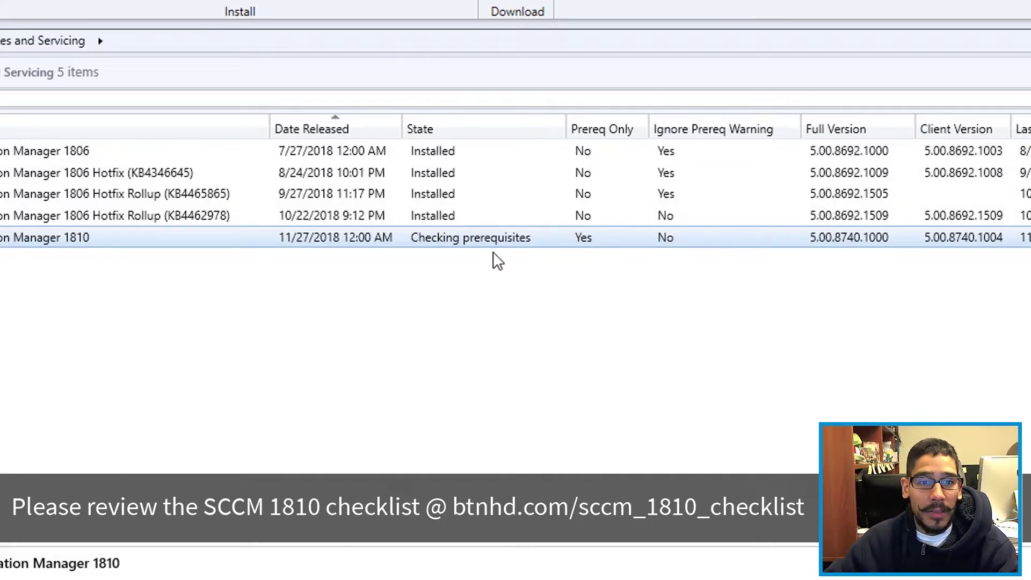
Show the 1810 update's detailed status and expand the Installation stage sub-steps.
{"action": "left_click", "coordinate": [917, 382]}
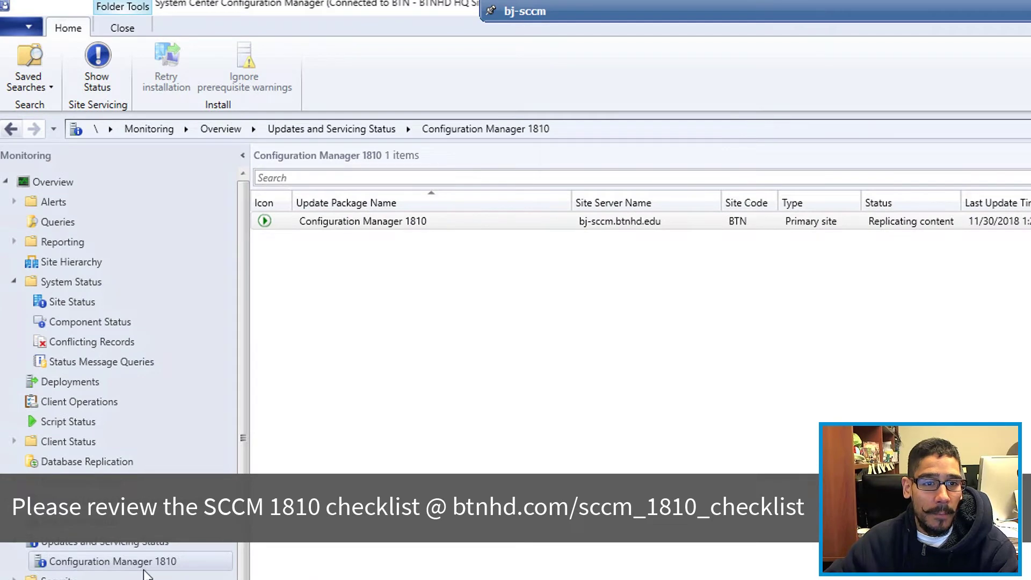
{"action": "key", "text": "shift+F10"}
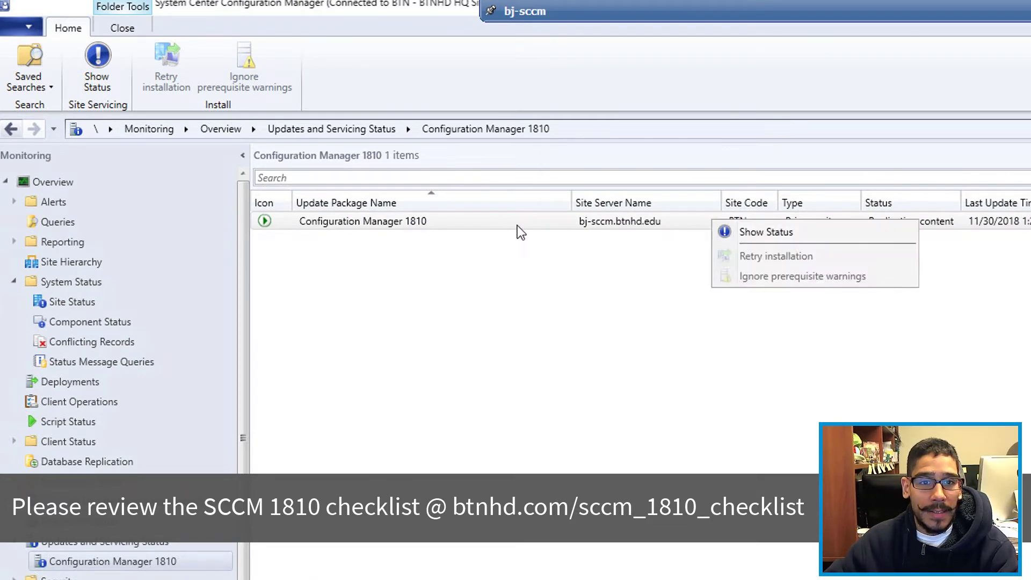
{"action": "left_click", "coordinate": [744, 230]}
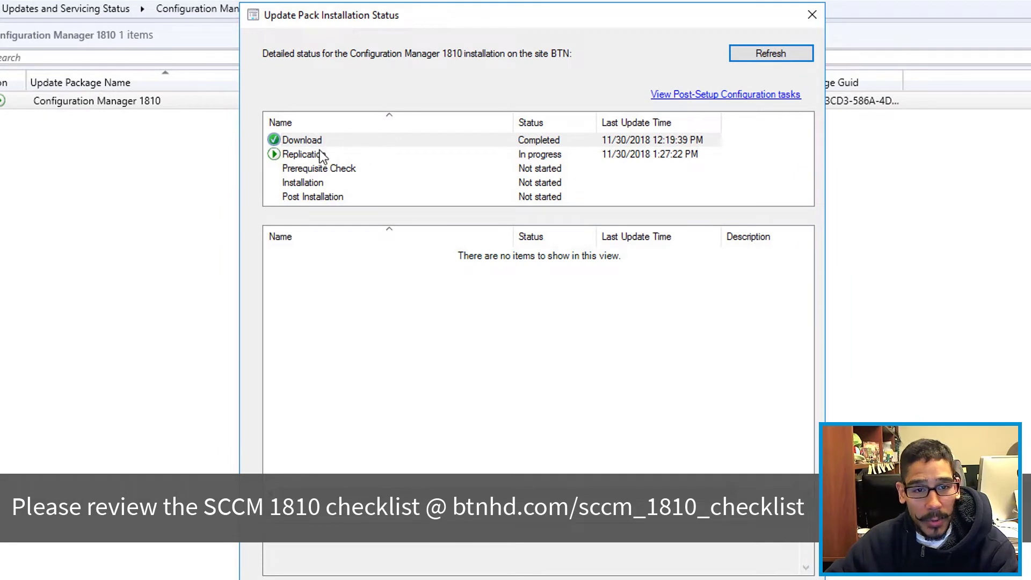
{"action": "left_click", "coordinate": [318, 178]}
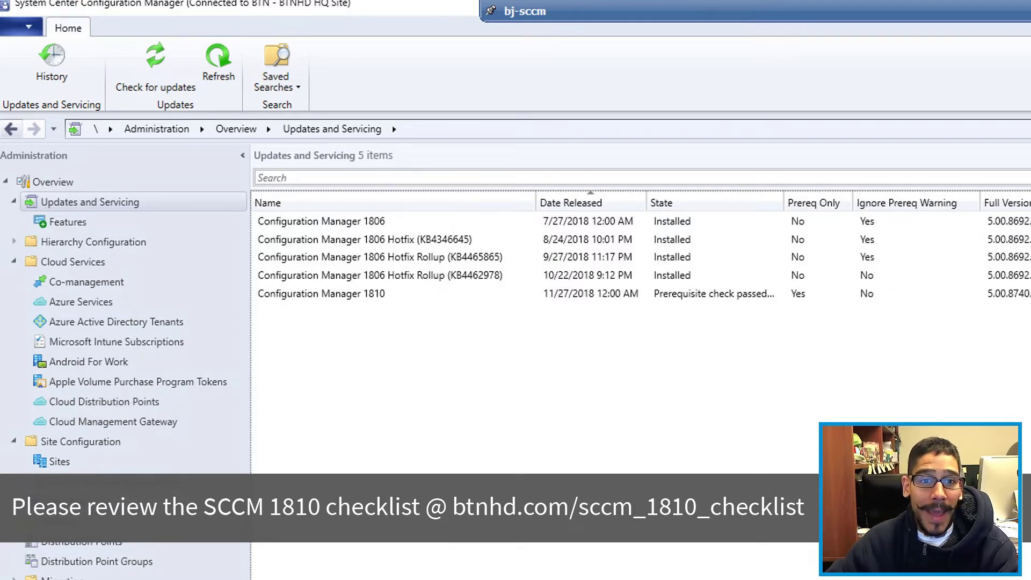
Install the 1810 update pack, ignoring prerequisite warnings and accepting the license terms.
{"action": "right_click", "coordinate": [910, 293]}
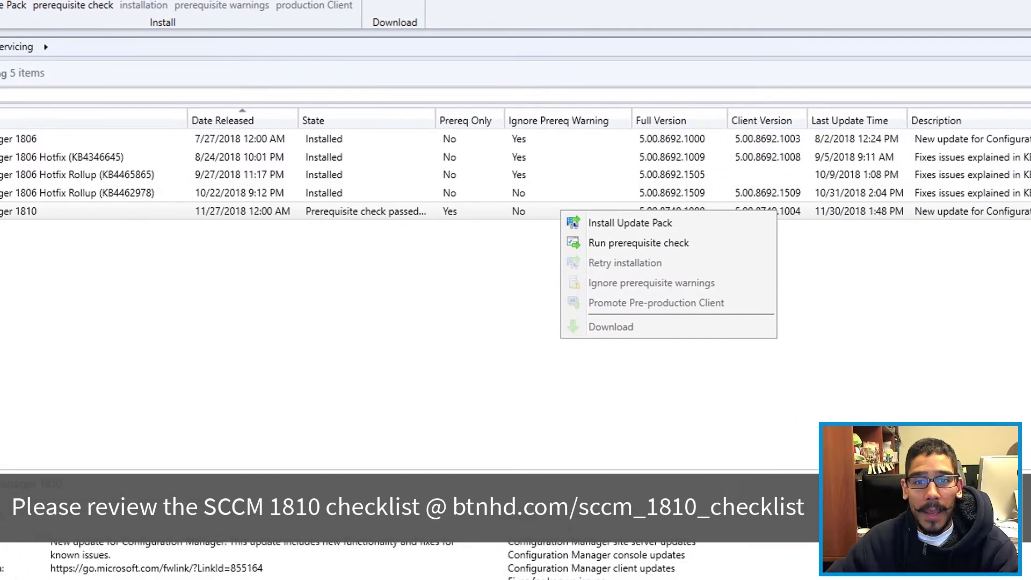
{"action": "left_click", "coordinate": [640, 224]}
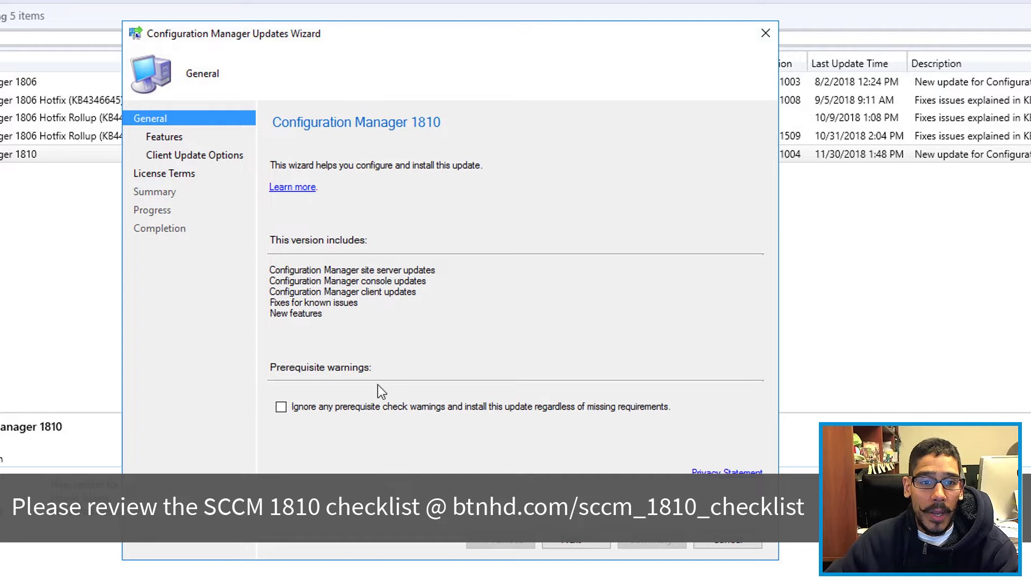
{"action": "left_click", "coordinate": [344, 414]}
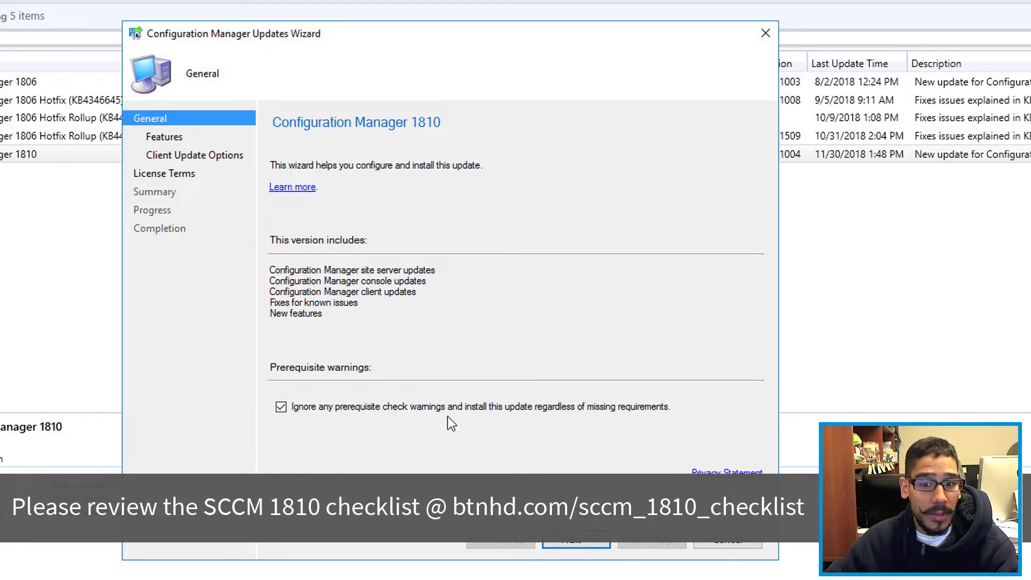
{"action": "key", "text": "Return"}
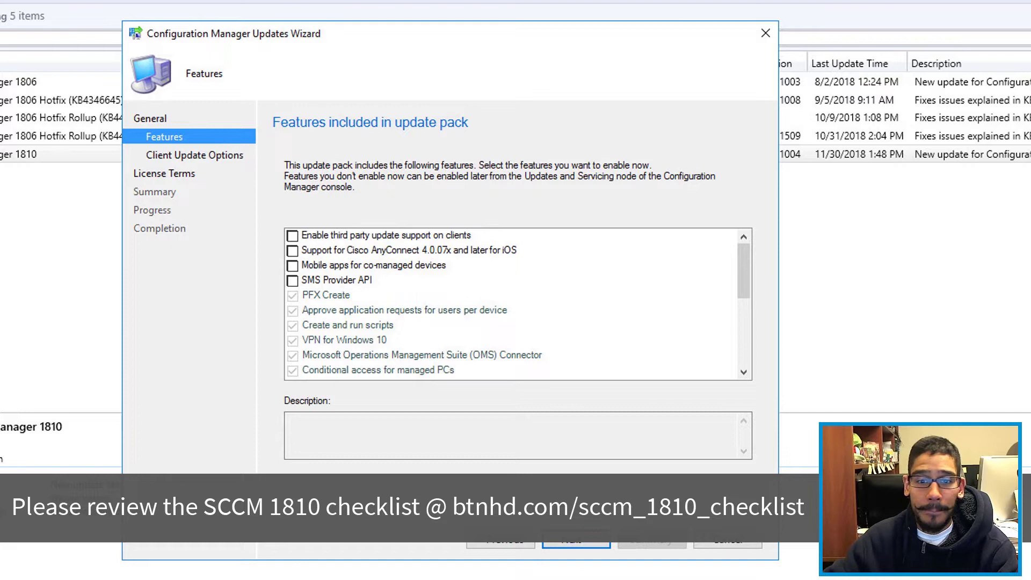
{"action": "left_click", "coordinate": [550, 544]}
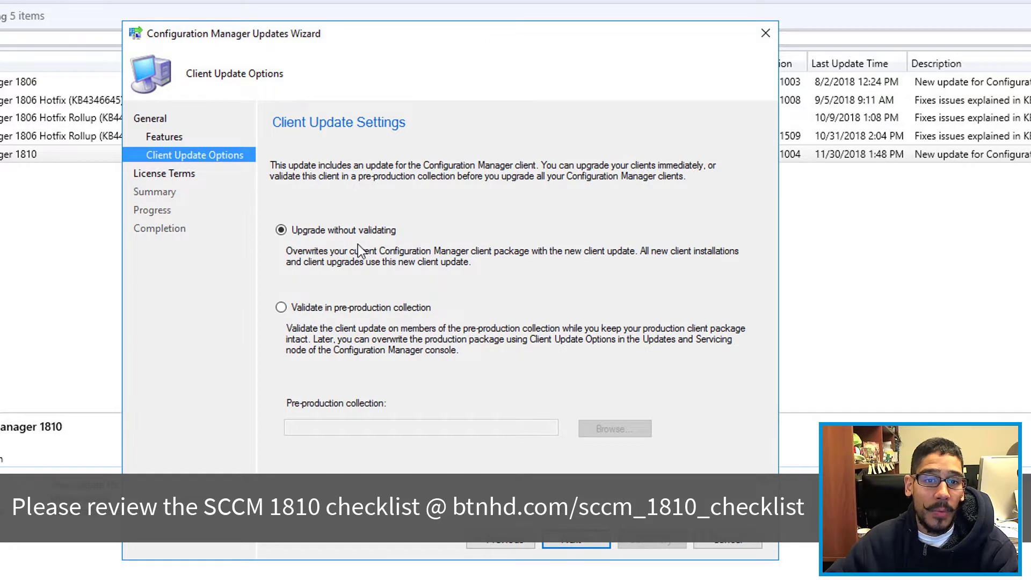
{"action": "left_click", "coordinate": [576, 540]}
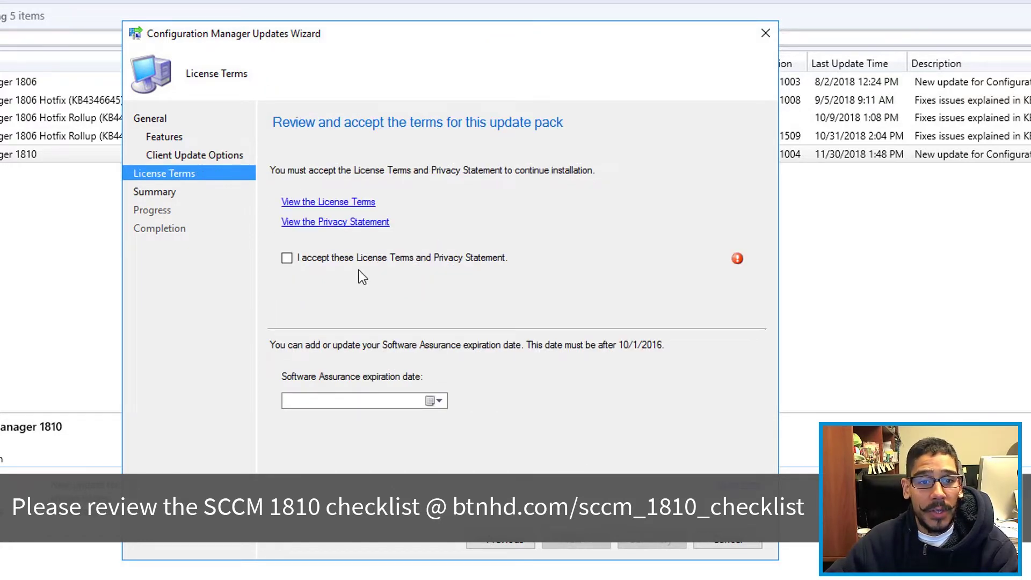
{"action": "key", "text": "space"}
{"action": "left_click", "coordinate": [578, 541]}
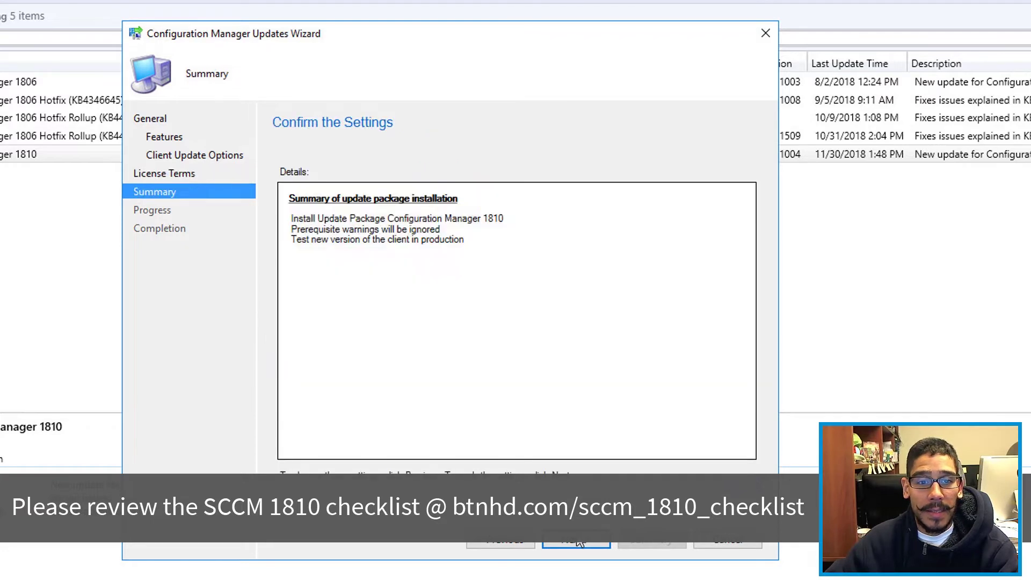
{"action": "left_click", "coordinate": [609, 542]}
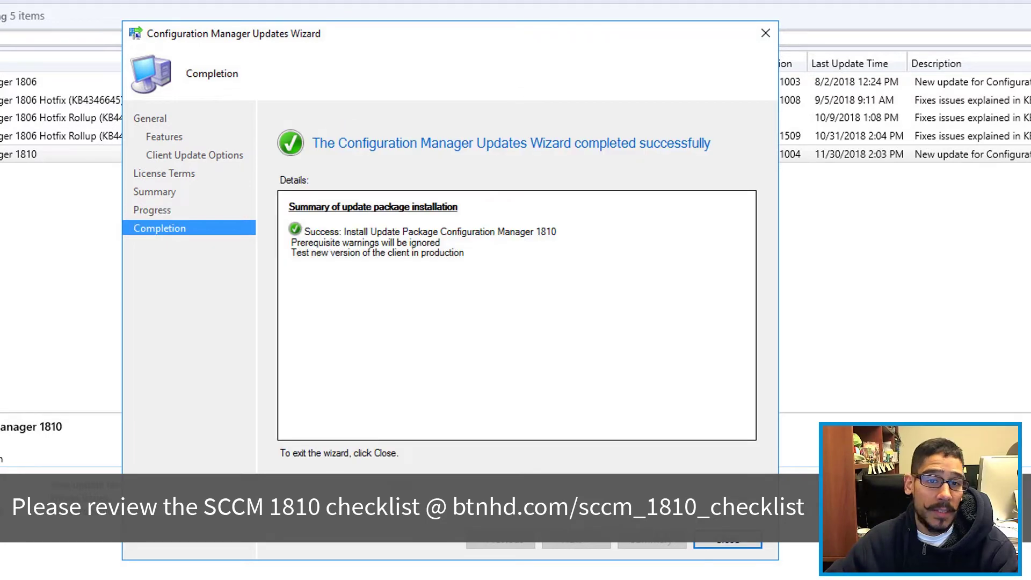
Close the finished wizard, refresh Updates and Servicing, and open the 1810 status details.
{"action": "left_click", "coordinate": [728, 539]}
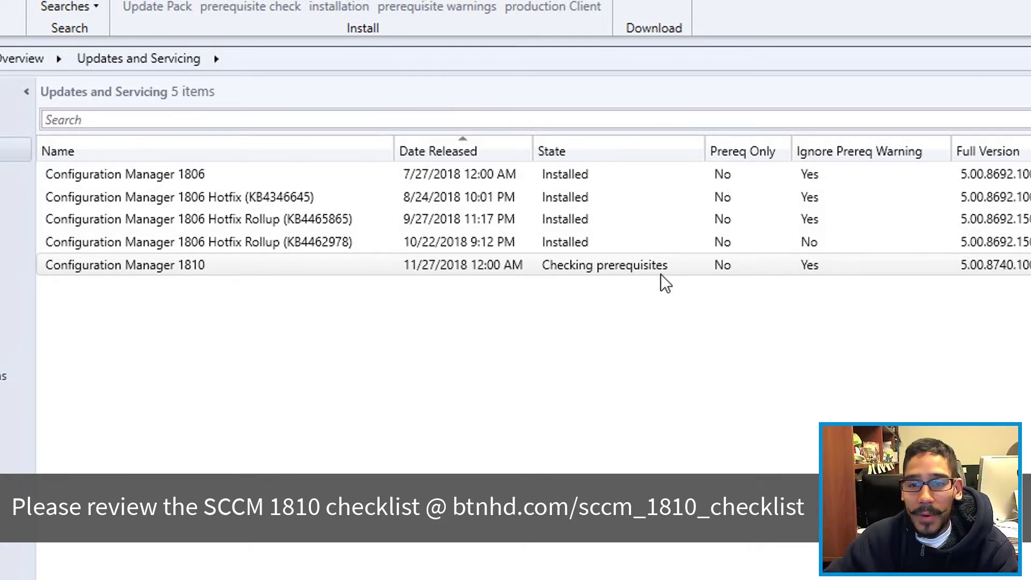
{"action": "key", "text": "F5"}
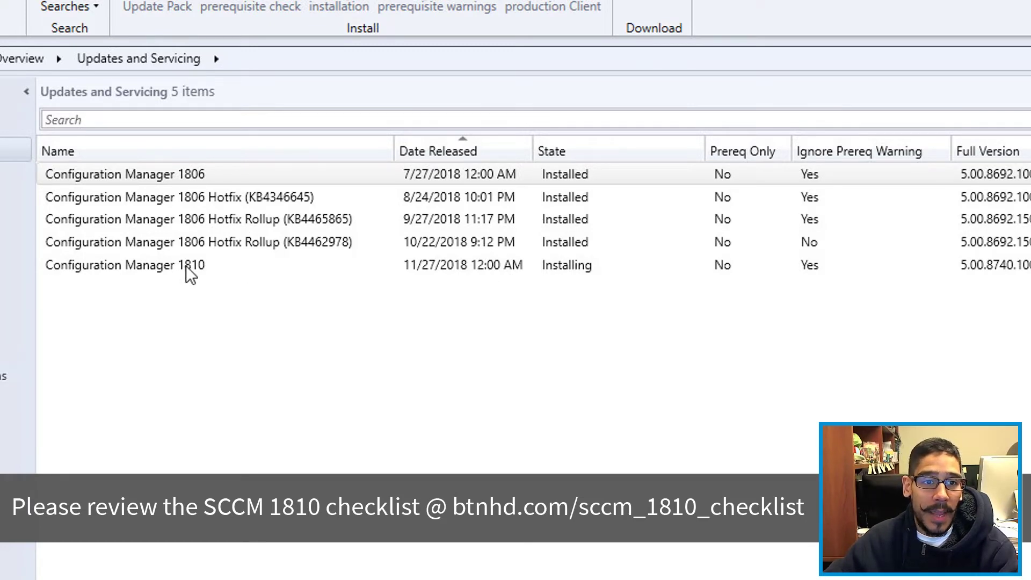
{"action": "left_click", "coordinate": [876, 306]}
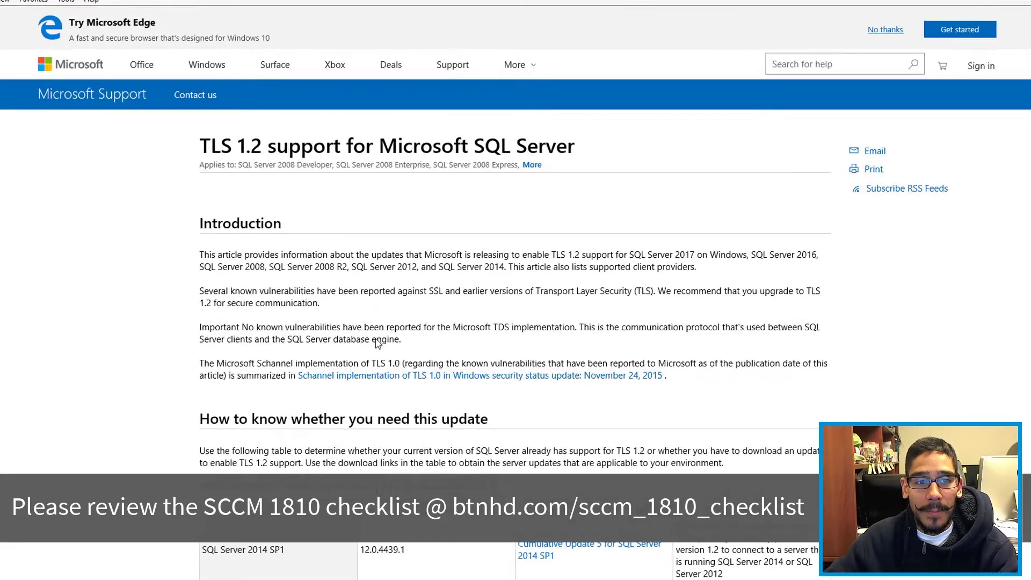
Scroll the TLS 1.2 article down to the client component download links.
{"action": "scroll", "coordinate": [386, 338], "scroll_direction": "down", "scroll_amount": 15}
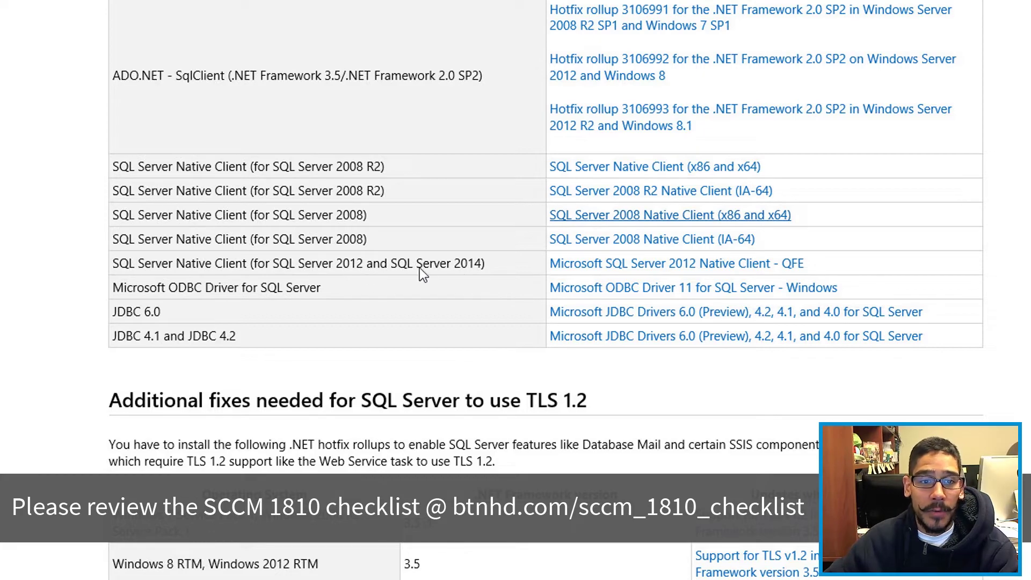
Download the SQL Server 2012 Native Client QFE x64 sqlncli.msi and save it to the Desktop.
{"action": "left_click", "coordinate": [591, 264]}
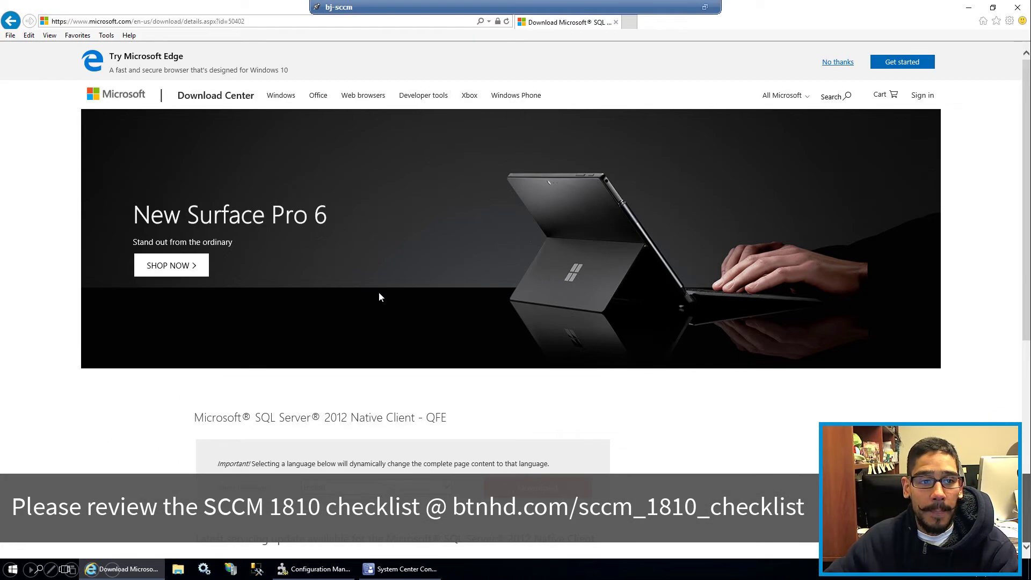
{"action": "left_click", "coordinate": [537, 488]}
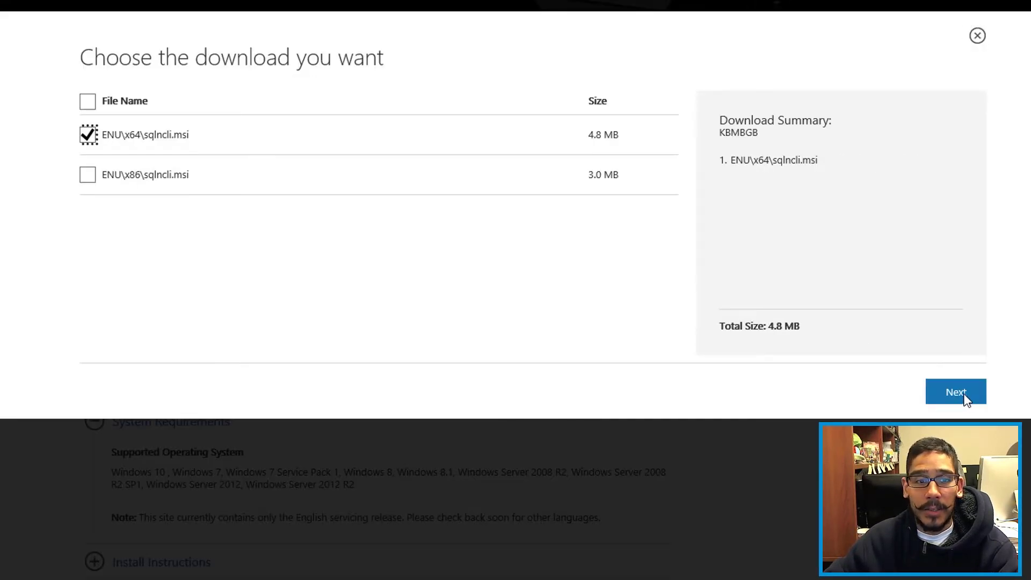
{"action": "left_click", "coordinate": [963, 394]}
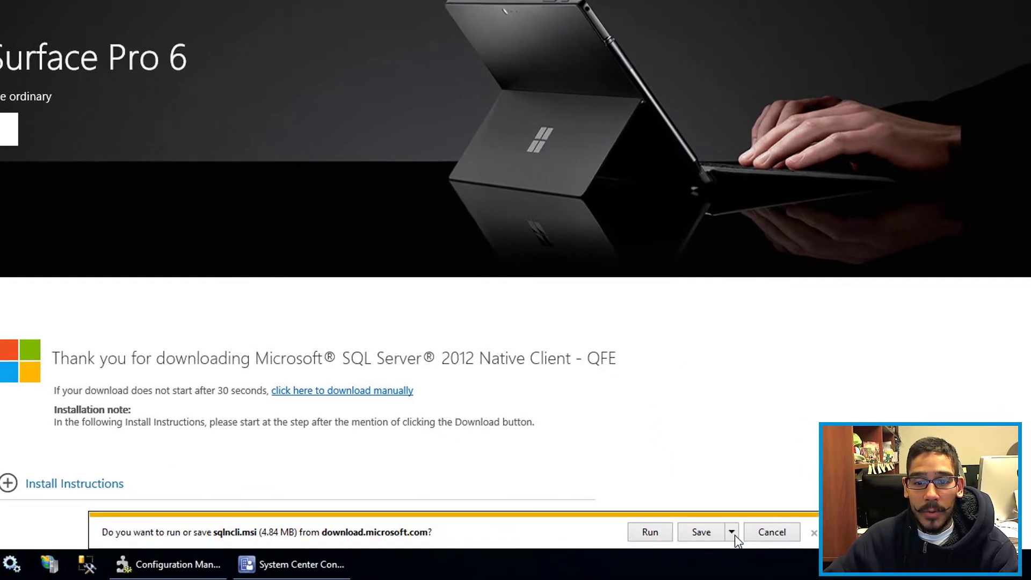
{"action": "left_click", "coordinate": [731, 531]}
{"action": "left_click", "coordinate": [794, 513]}
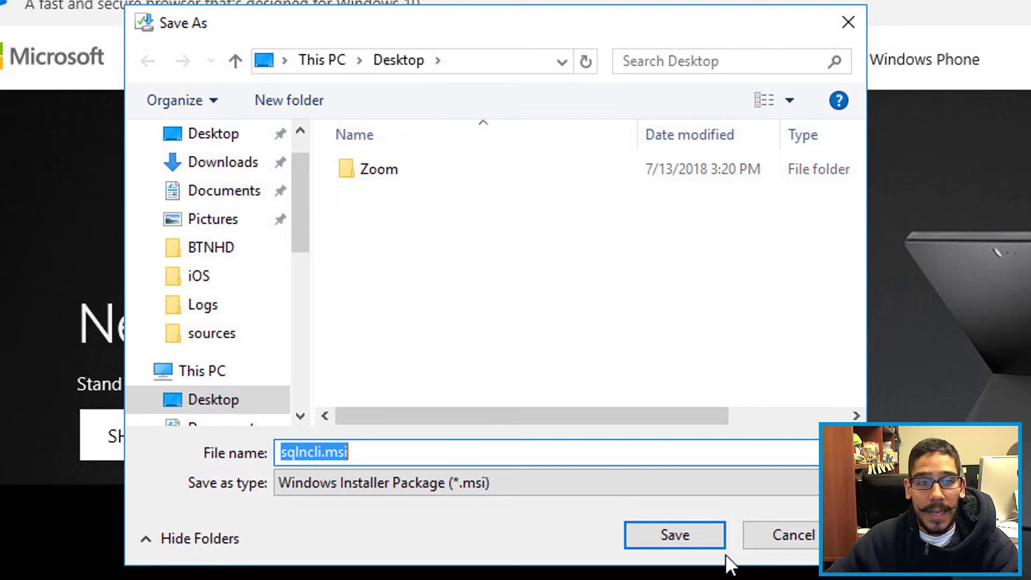
{"action": "left_click", "coordinate": [698, 540]}
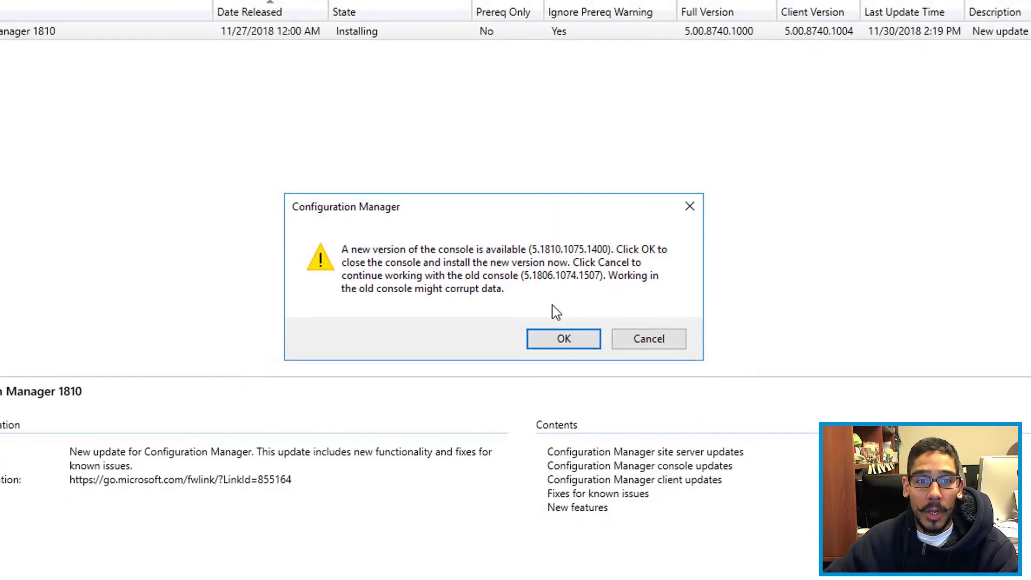
Accept the new-console prompt so the console closes for the 5.1810 upgrade.
{"action": "left_click", "coordinate": [564, 340]}
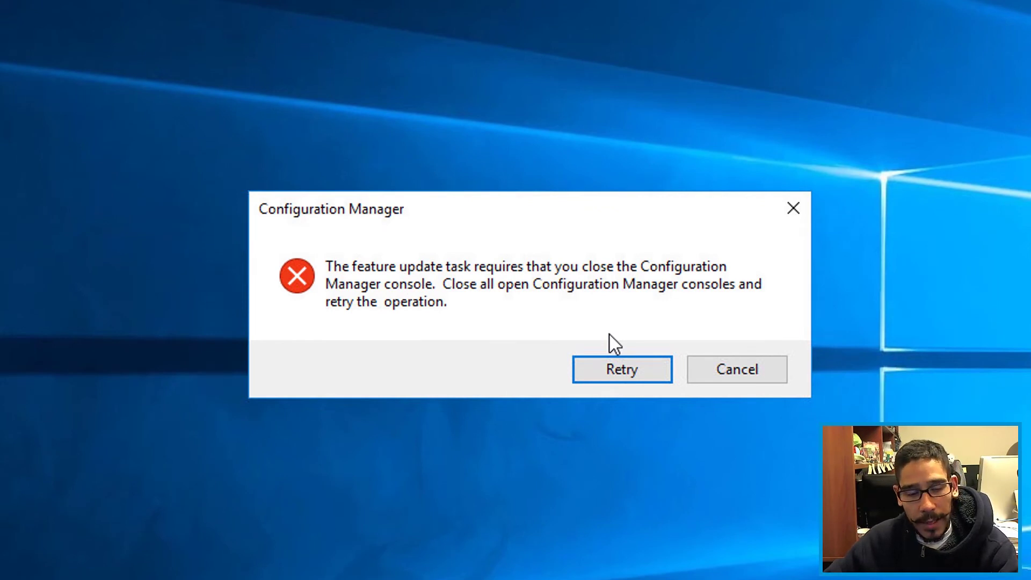
Retry the console update and let setup automatically close blocking applications so the install finishes.
{"action": "key", "text": "Return"}
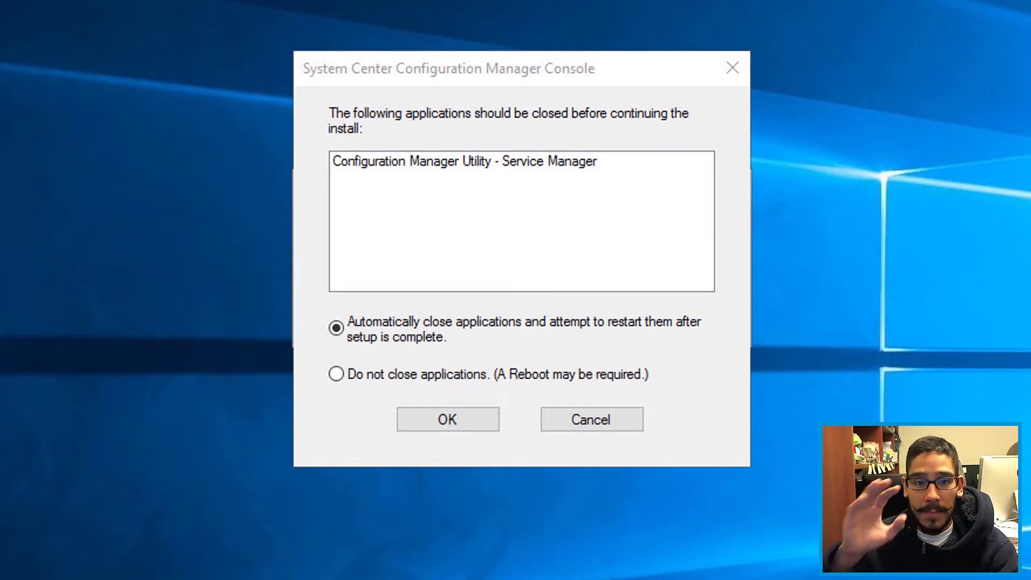
{"action": "key", "text": "Return"}
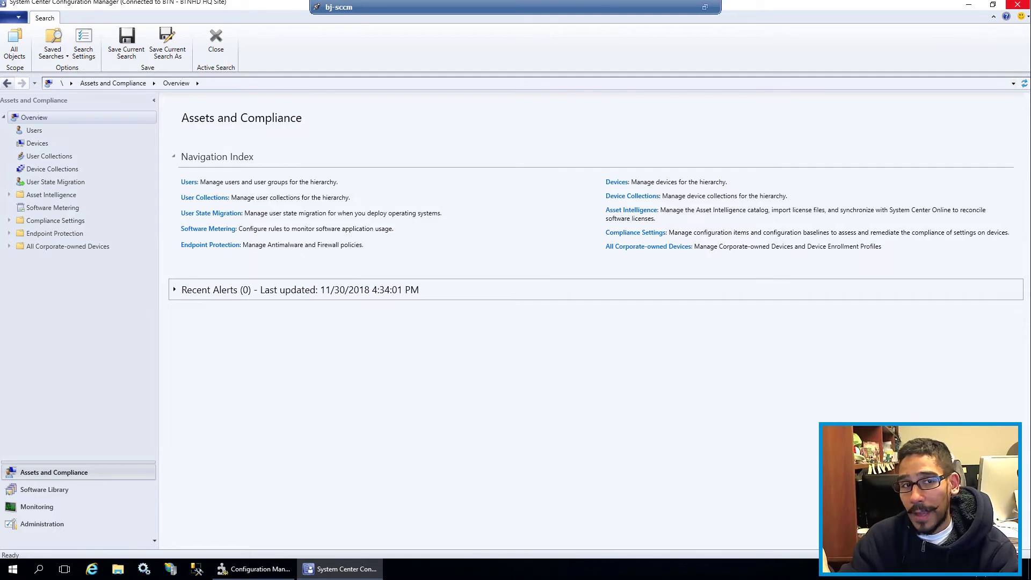
Check that 1810 shows Installed in Updates and Servicing, then confirm console version 5.1810.1075.1400 in About.
{"action": "left_click", "coordinate": [42, 523]}
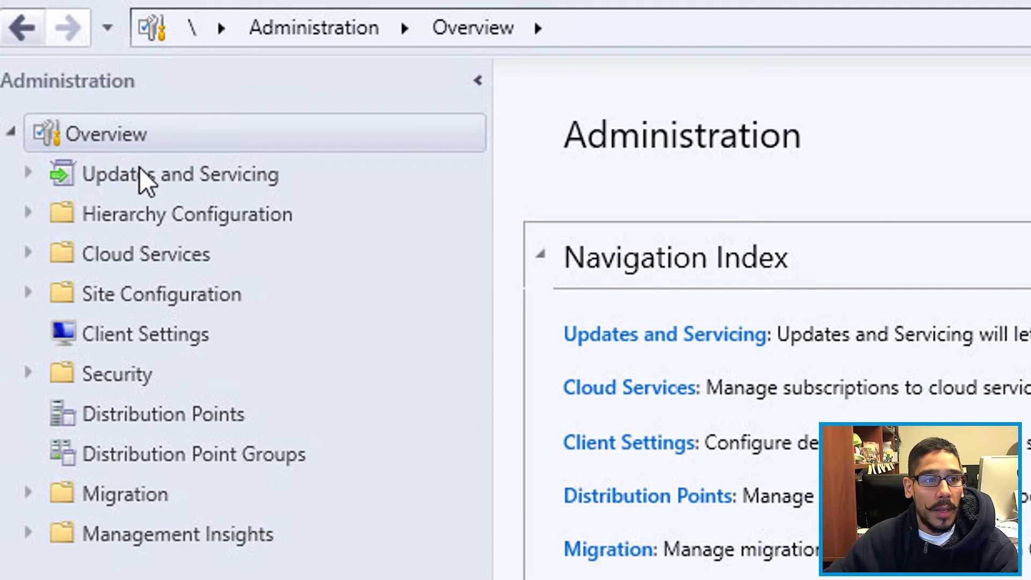
{"action": "left_click", "coordinate": [148, 179]}
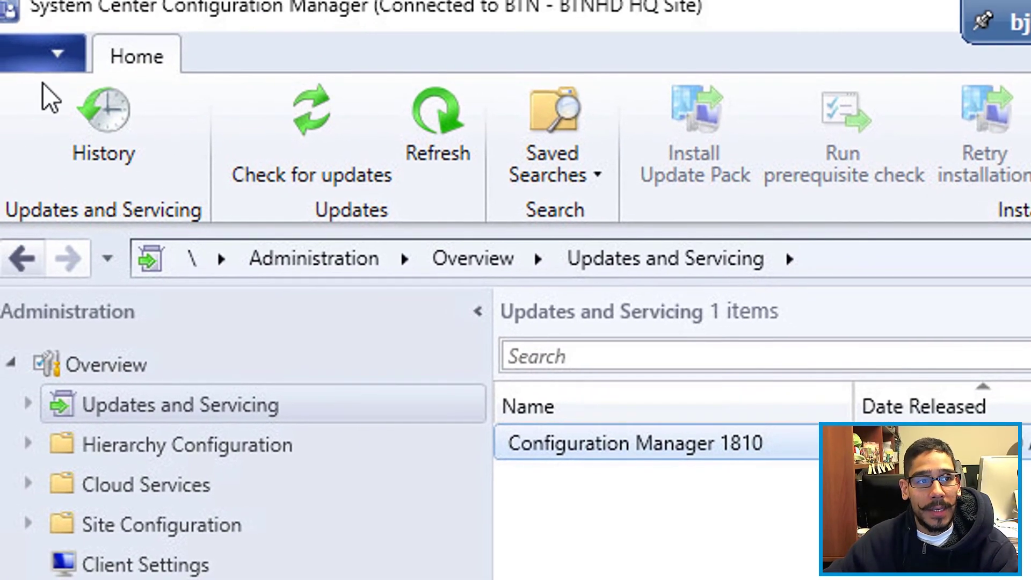
{"action": "left_click", "coordinate": [56, 58]}
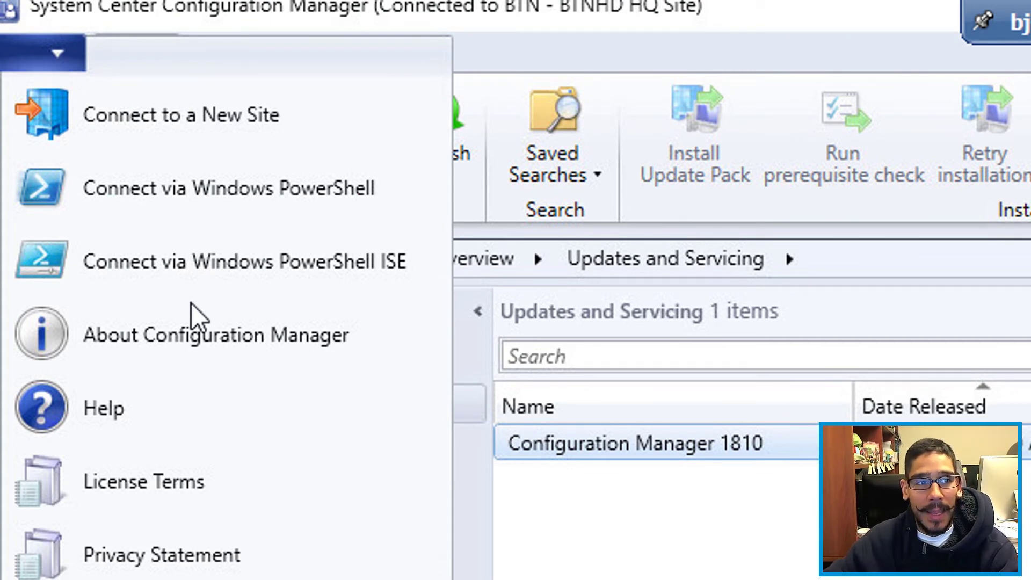
{"action": "left_click", "coordinate": [193, 352]}
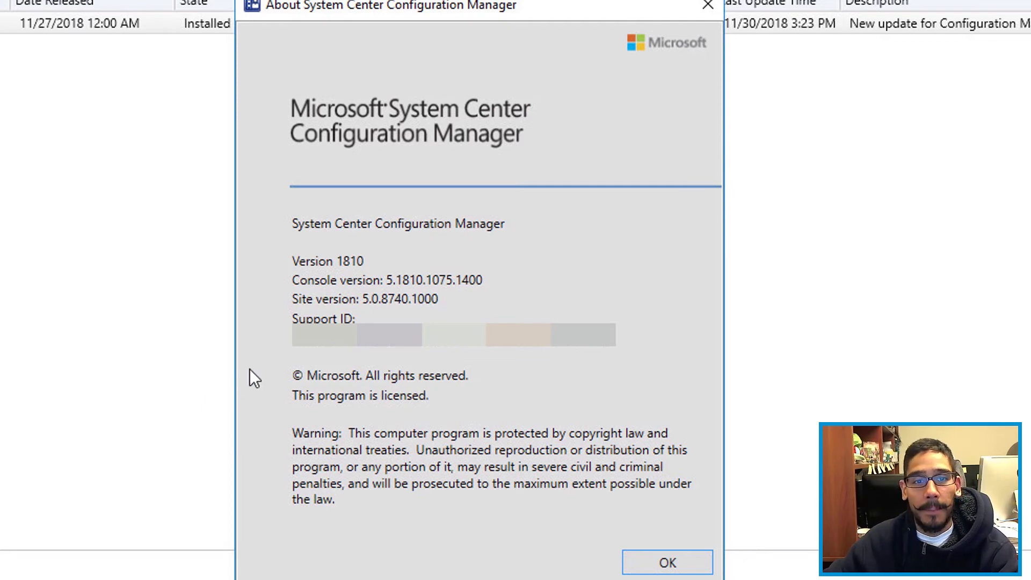
{"action": "key", "text": "Return"}
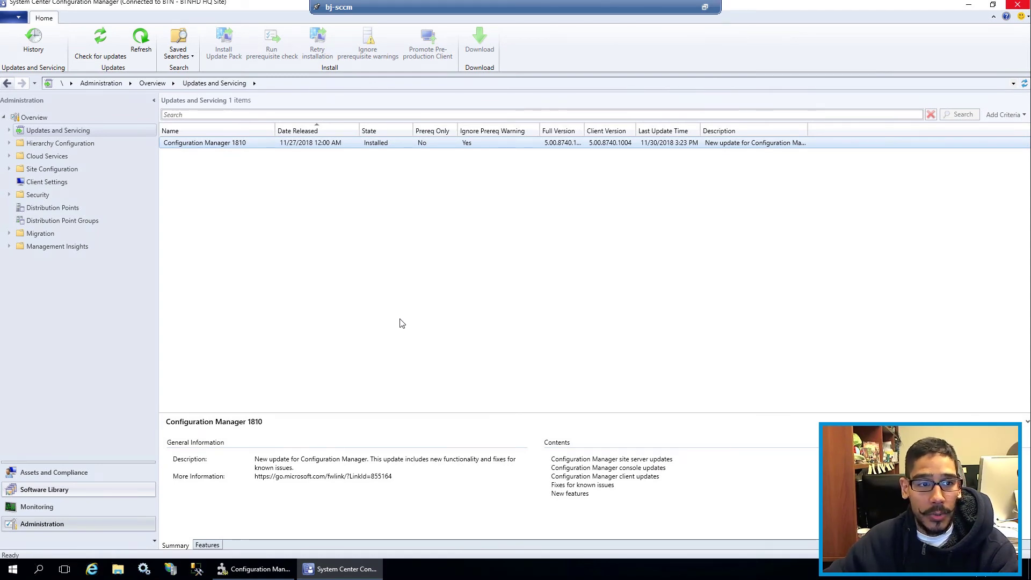
Check the Configuration Manager Client Package content status under Packages, then list the Operating Systems boot images.
{"action": "key", "text": "ctrl+2"}
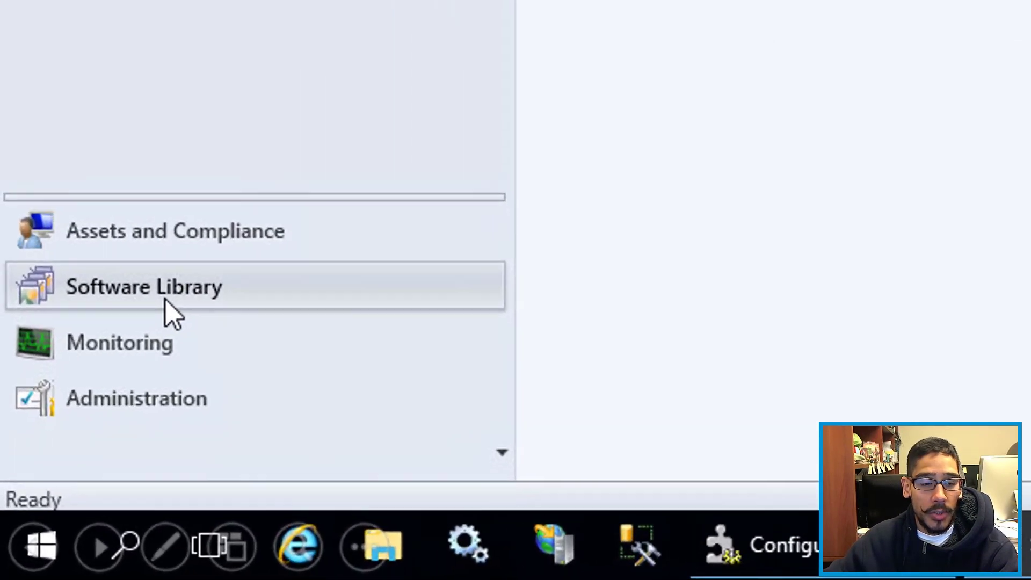
{"action": "double_click", "coordinate": [140, 124]}
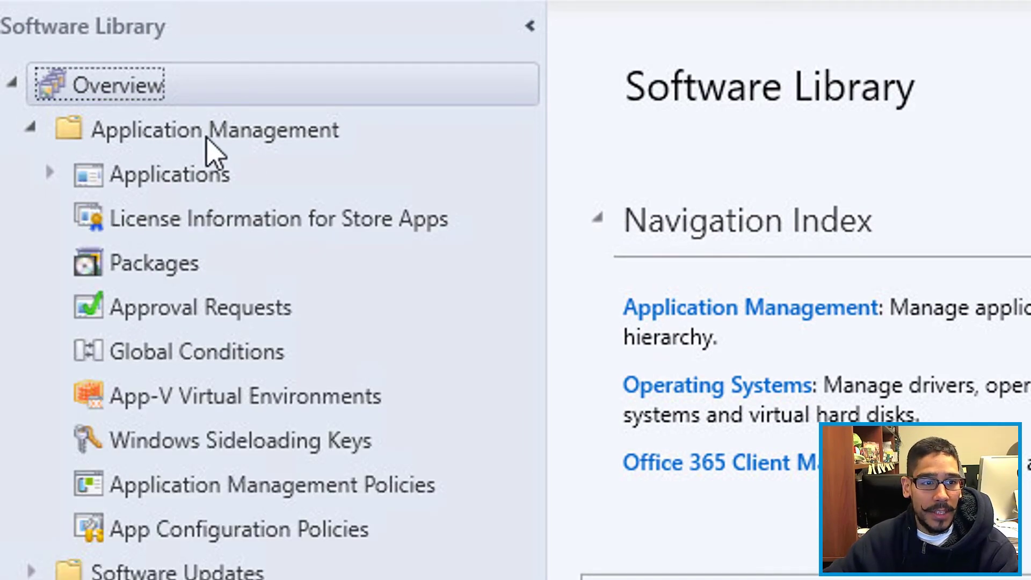
{"action": "left_click", "coordinate": [156, 263]}
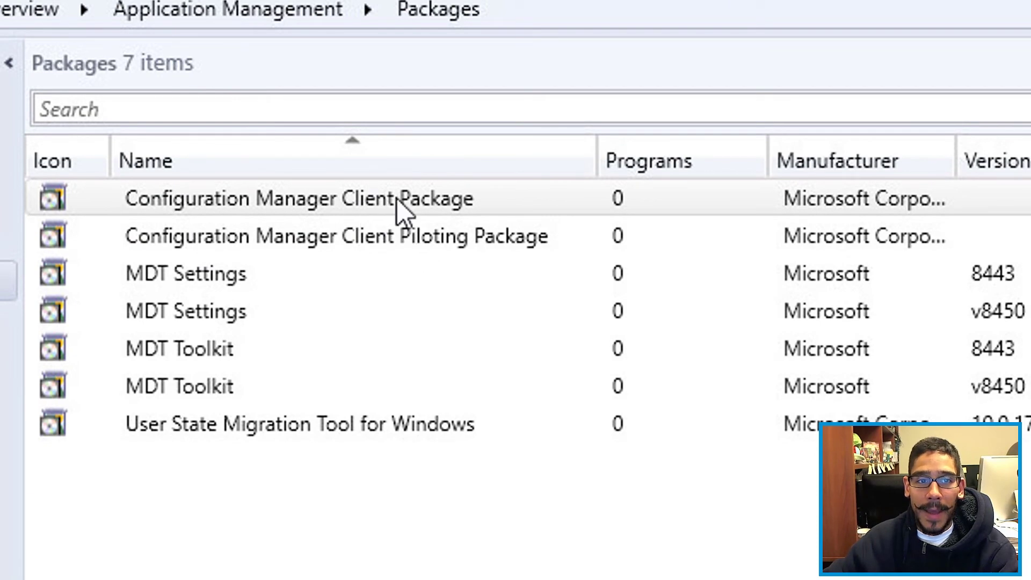
{"action": "left_click", "coordinate": [398, 207]}
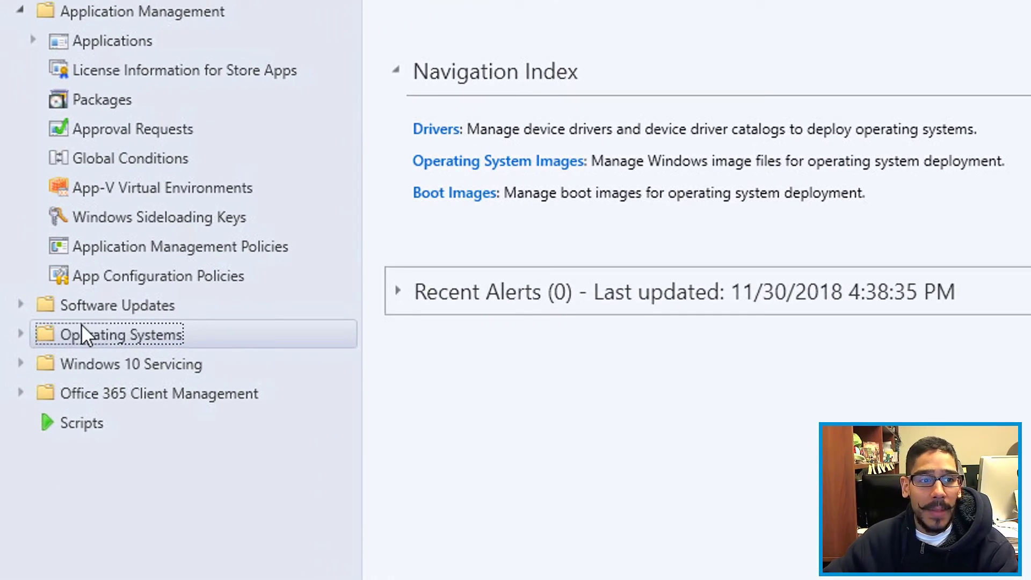
{"action": "double_click", "coordinate": [82, 325]}
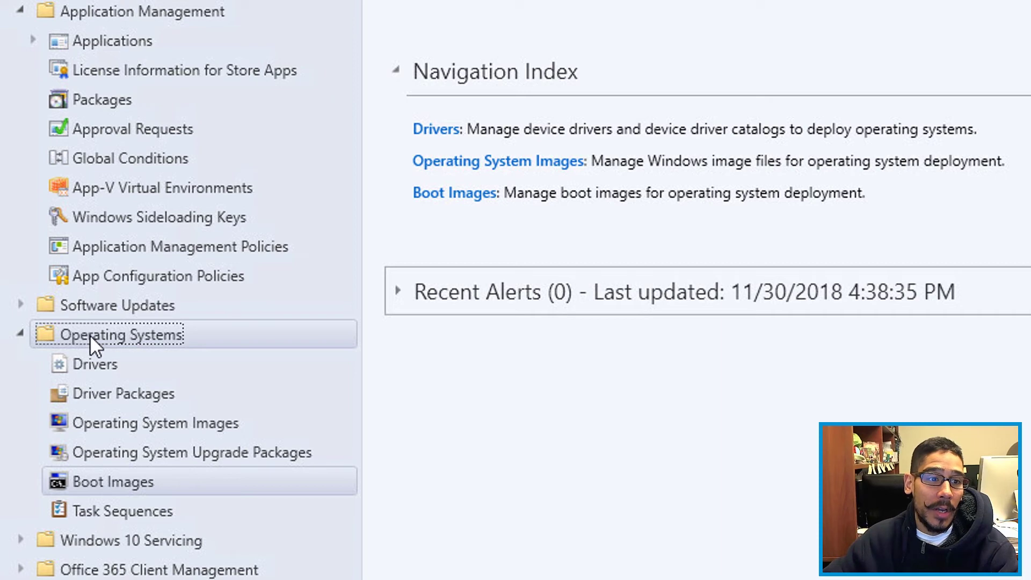
{"action": "left_click", "coordinate": [124, 481]}
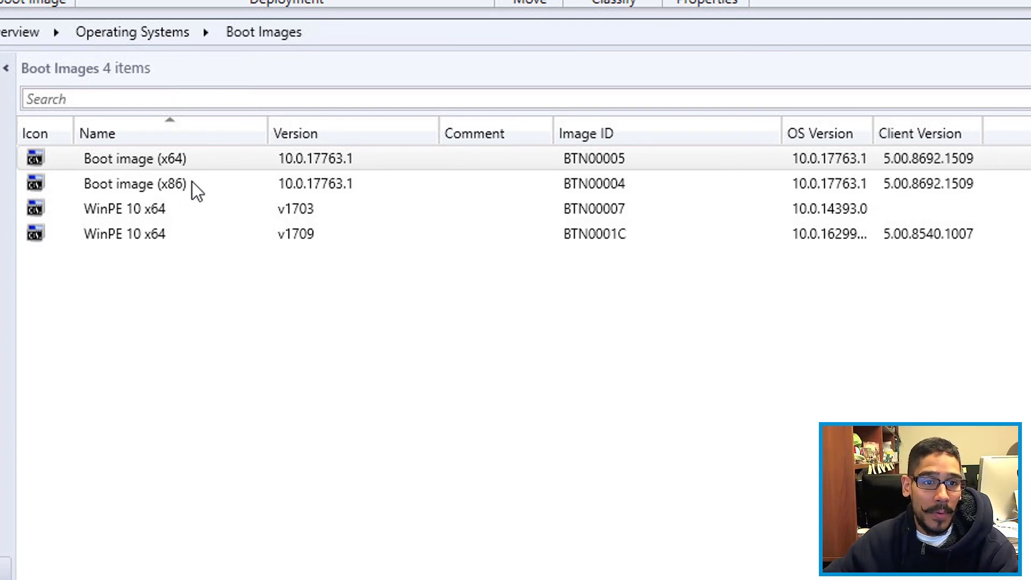
Update distribution points for Boot image (x64), reloading it with the current Windows PE version.
{"action": "left_click", "coordinate": [324, 162]}
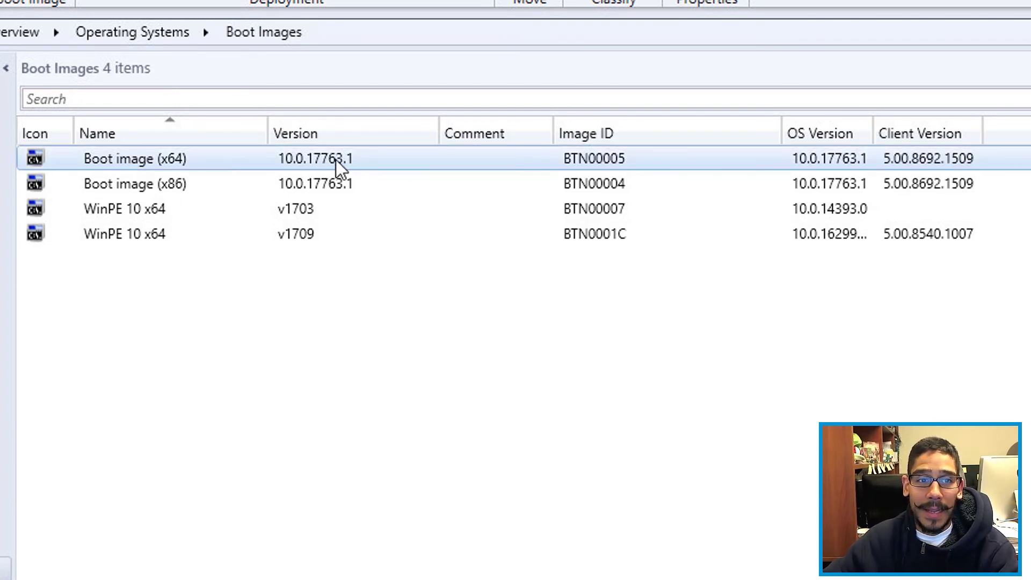
{"action": "right_click", "coordinate": [336, 160]}
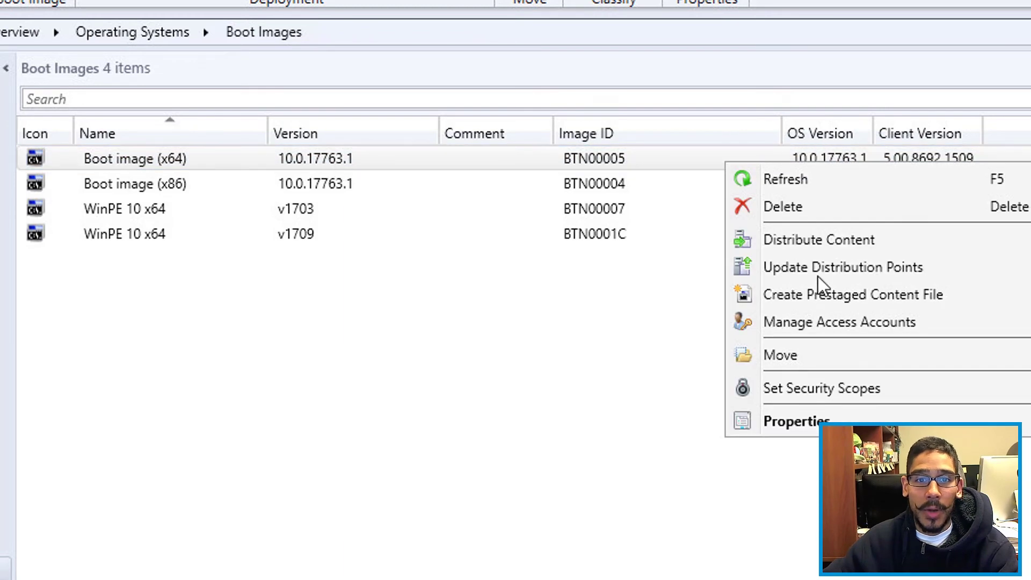
{"action": "left_click", "coordinate": [858, 265]}
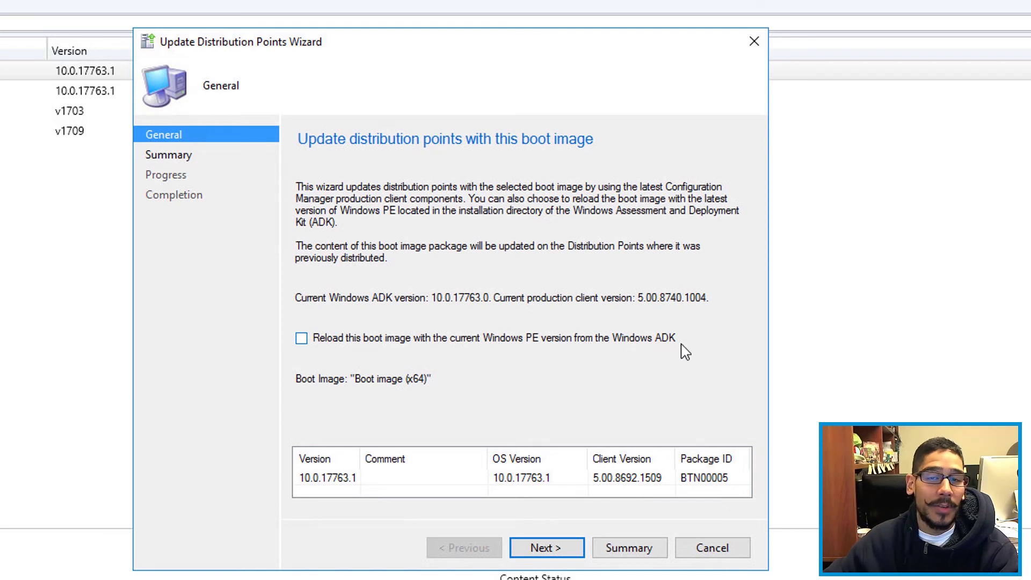
{"action": "left_click", "coordinate": [694, 350]}
{"action": "left_click", "coordinate": [568, 550]}
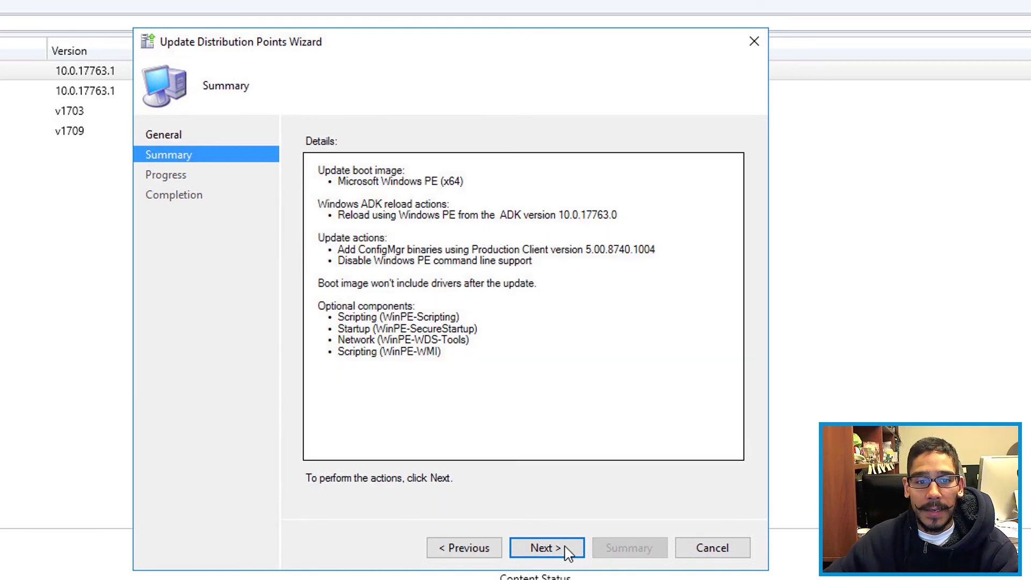
{"action": "left_click", "coordinate": [553, 554]}
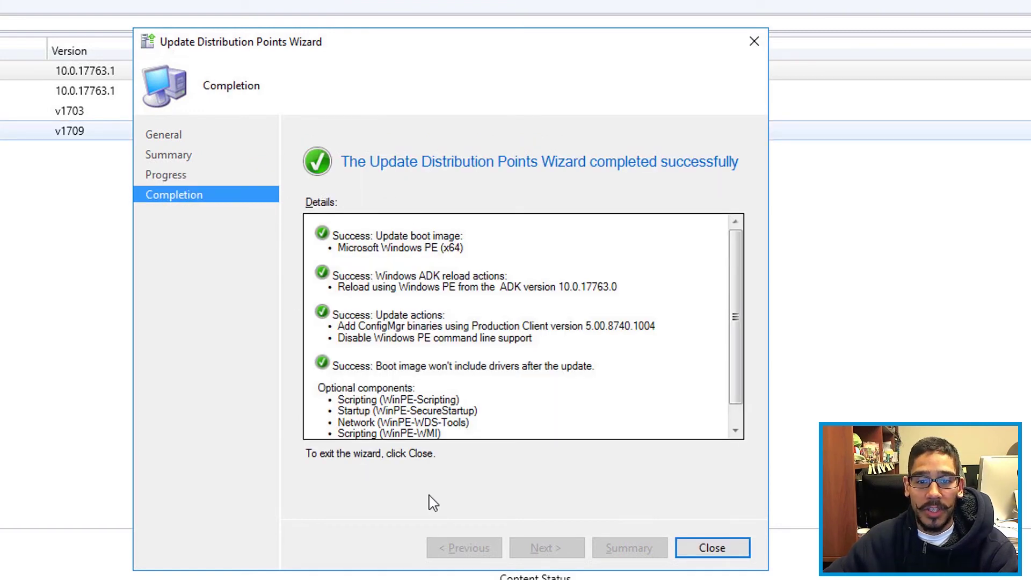
{"action": "left_click", "coordinate": [713, 547]}
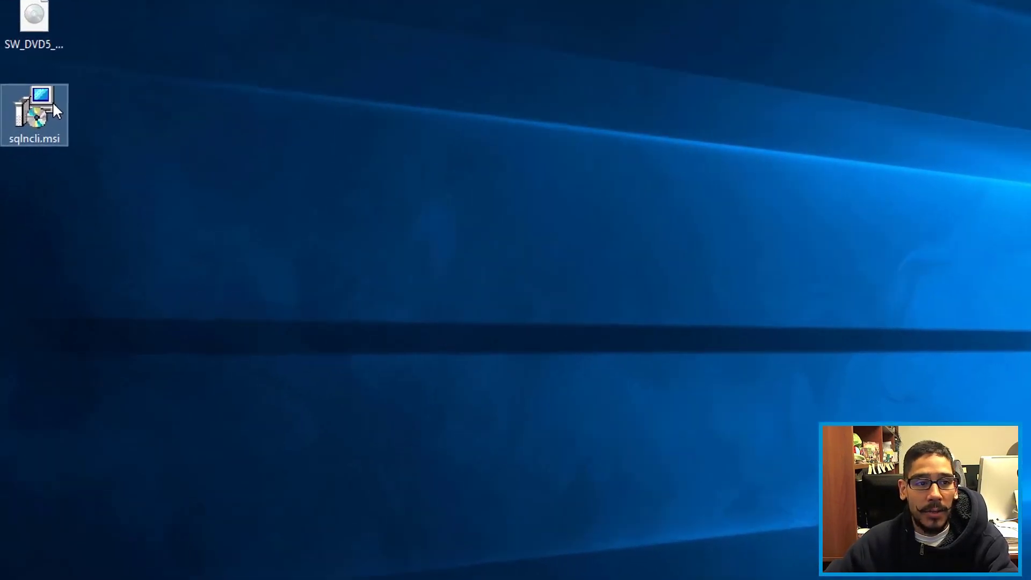
Run sqlncli.msi as an upgrade, accepting the license terms and keeping the default features.
{"action": "right_click", "coordinate": [32, 192]}
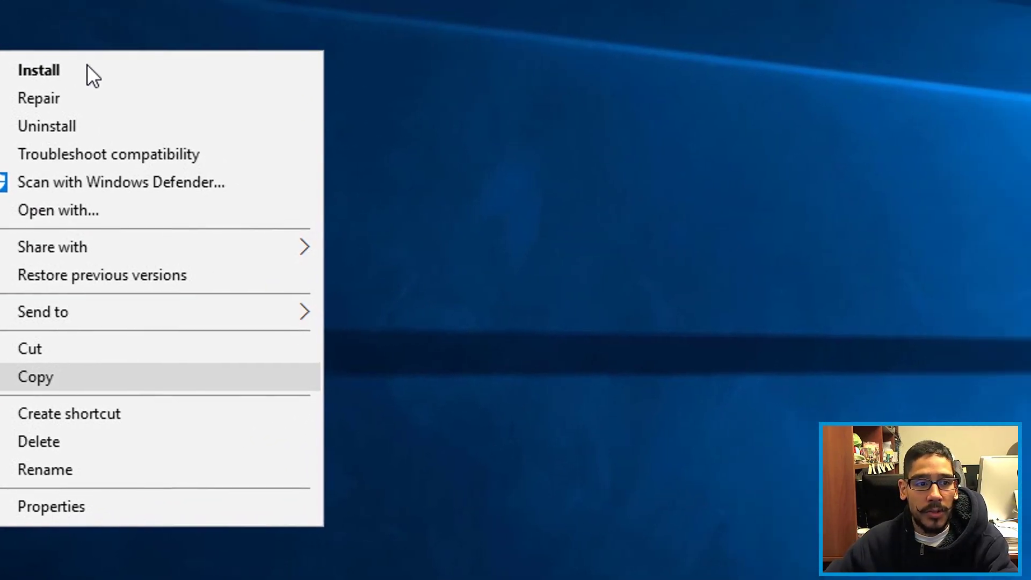
{"action": "left_click", "coordinate": [189, 71]}
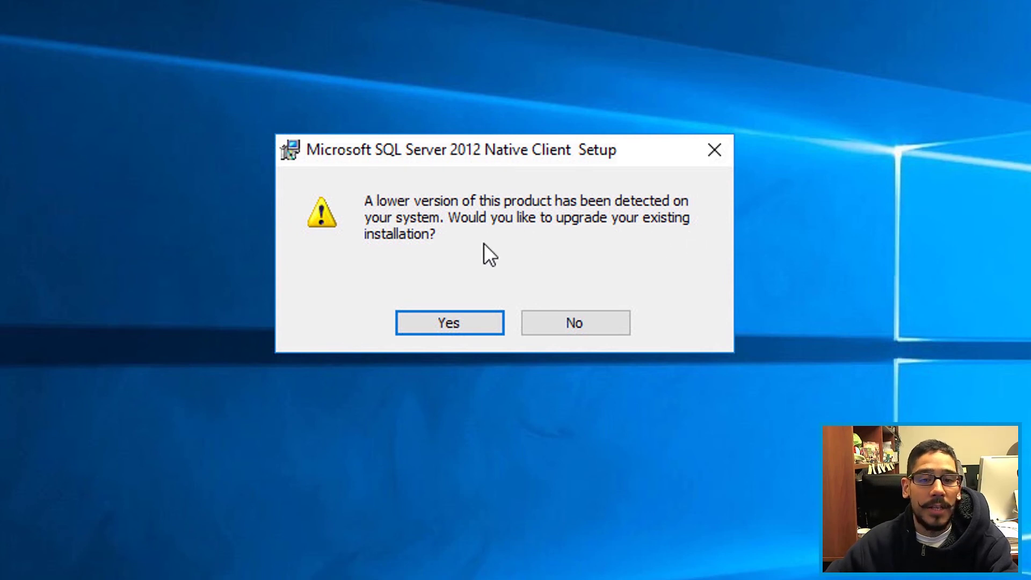
{"action": "left_click", "coordinate": [452, 319]}
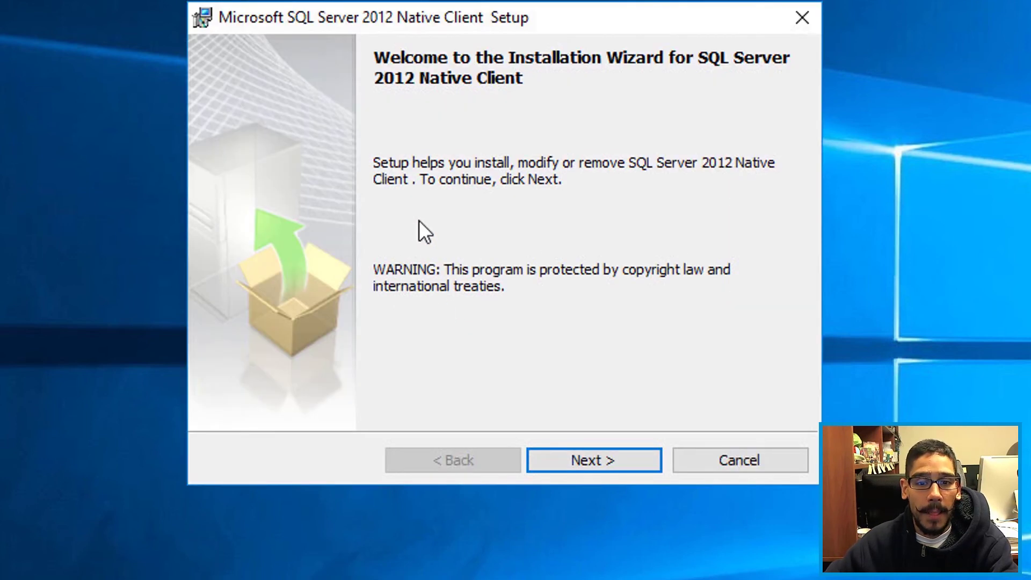
{"action": "key", "text": "Return"}
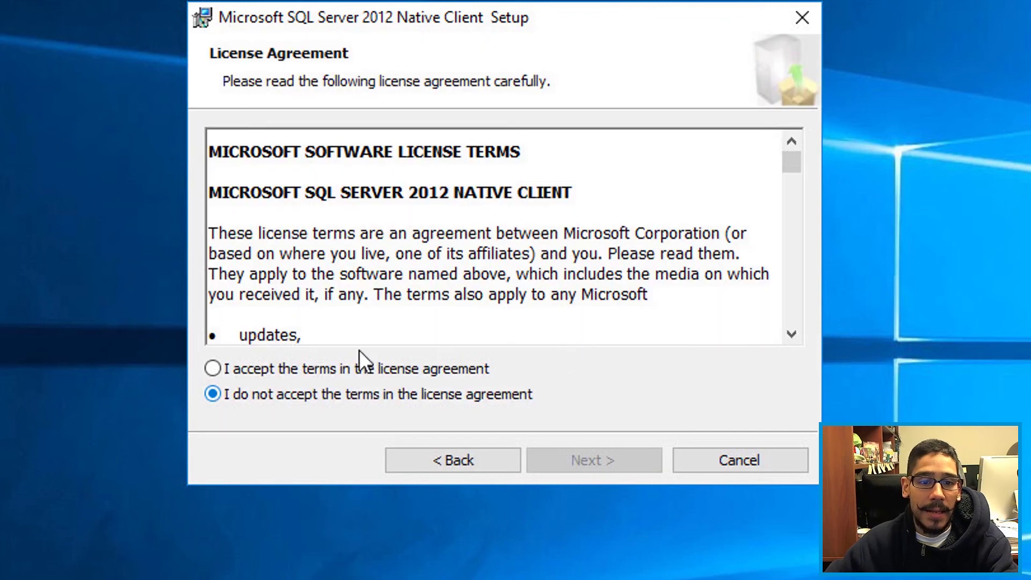
{"action": "left_click", "coordinate": [414, 368]}
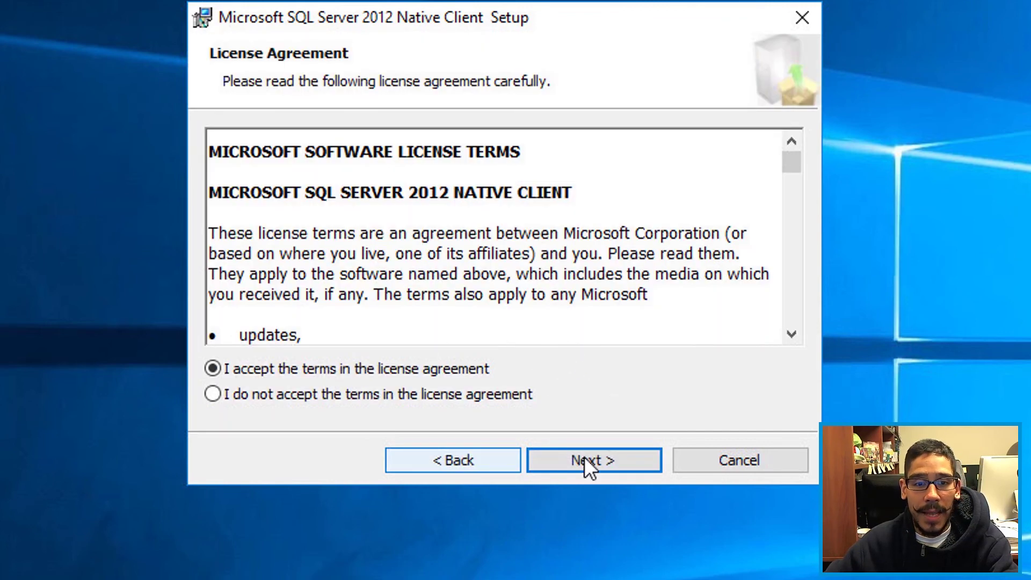
{"action": "left_click", "coordinate": [585, 459]}
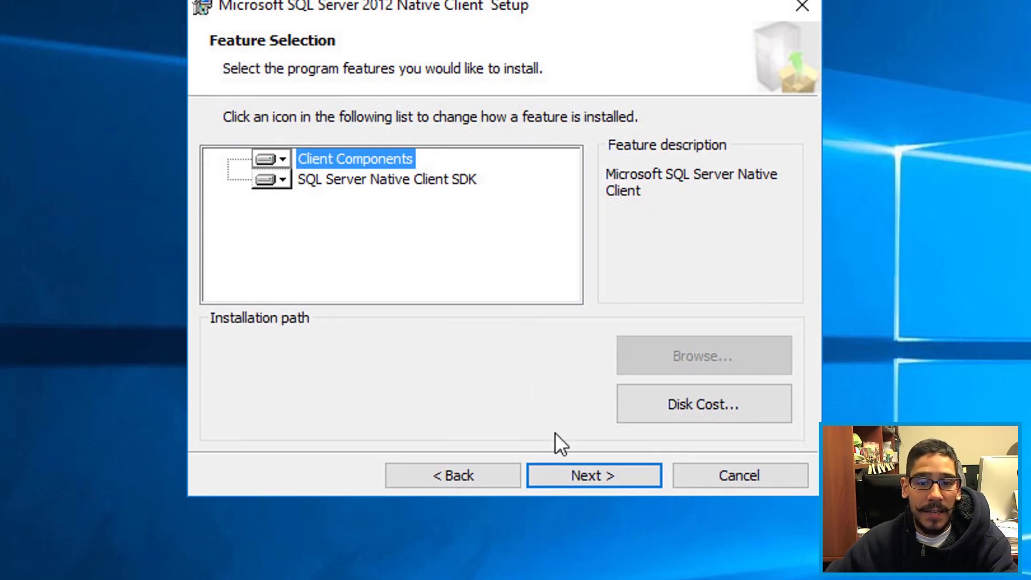
{"action": "left_click", "coordinate": [581, 476]}
{"action": "left_click", "coordinate": [571, 458]}
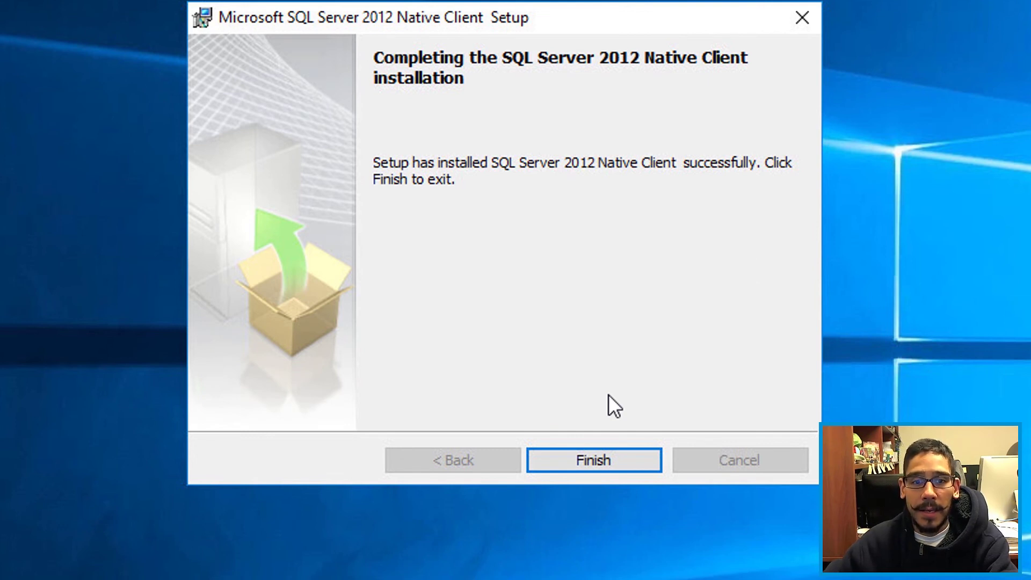
{"action": "key", "text": "Return"}
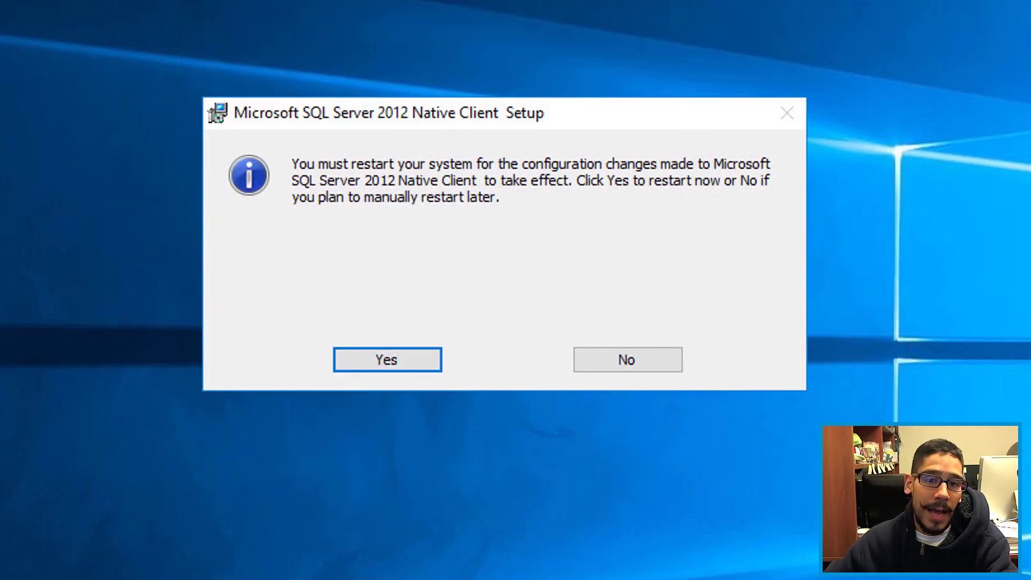